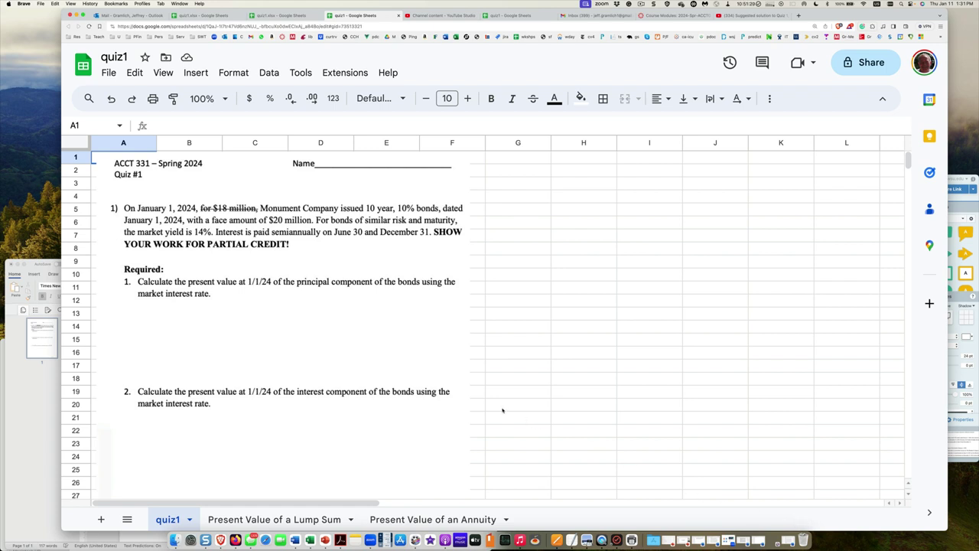
Type 1/1/24 in G1, 6/30/24 in H1 and 12/31/24 in I1
scroll(372, 404, "down", 2)
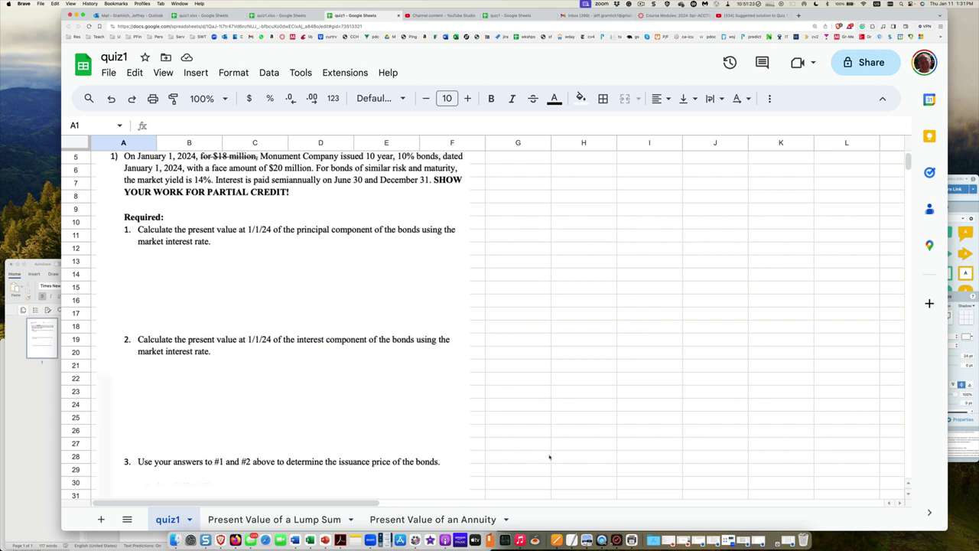
scroll(608, 457, "up", 2)
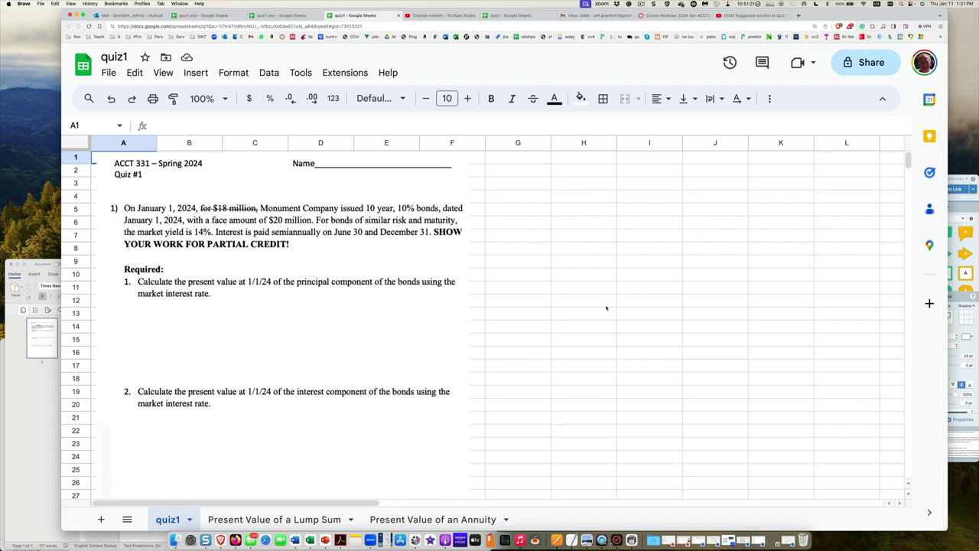
left_click(538, 162)
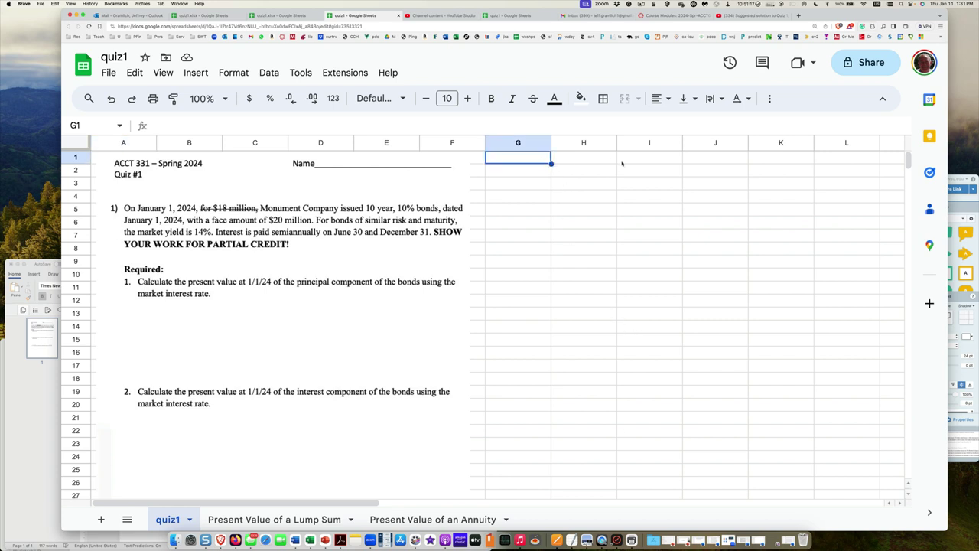
type("1/1/2")
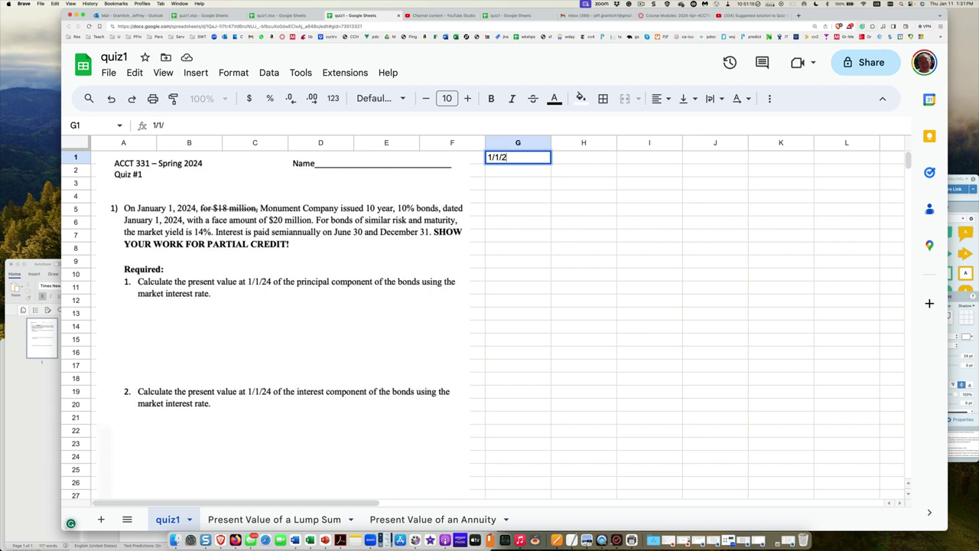
type("4")
key("Return")
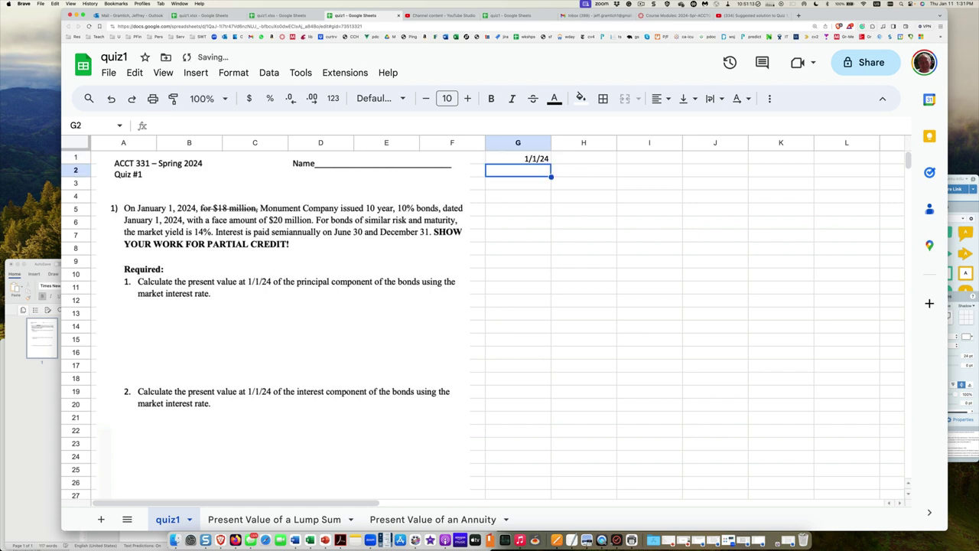
key("Up")
key("Right")
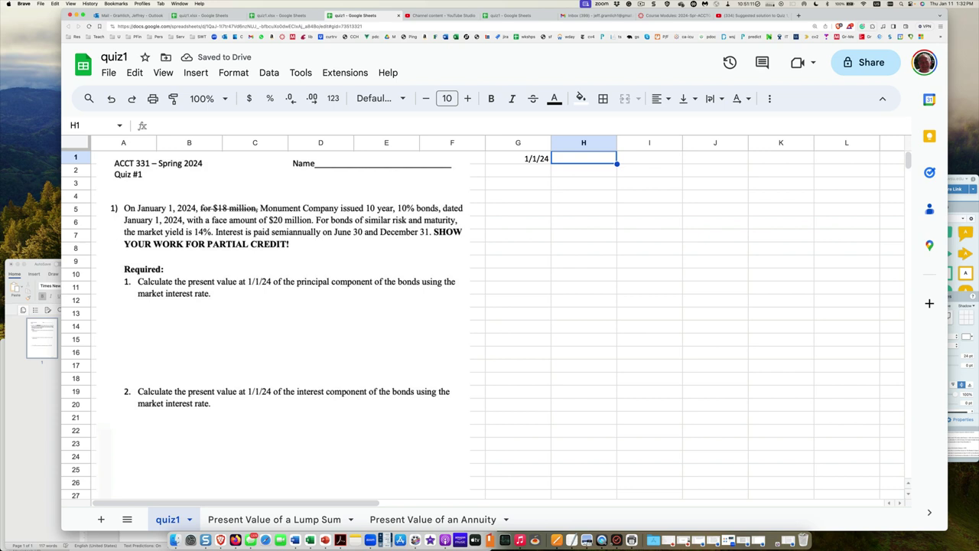
type("6/")
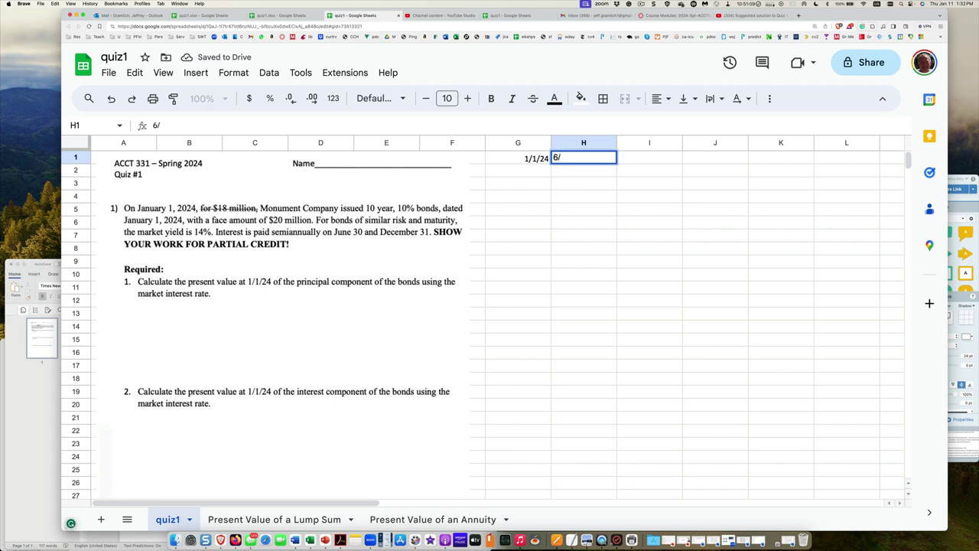
type("30/24")
key("Return")
key("Up")
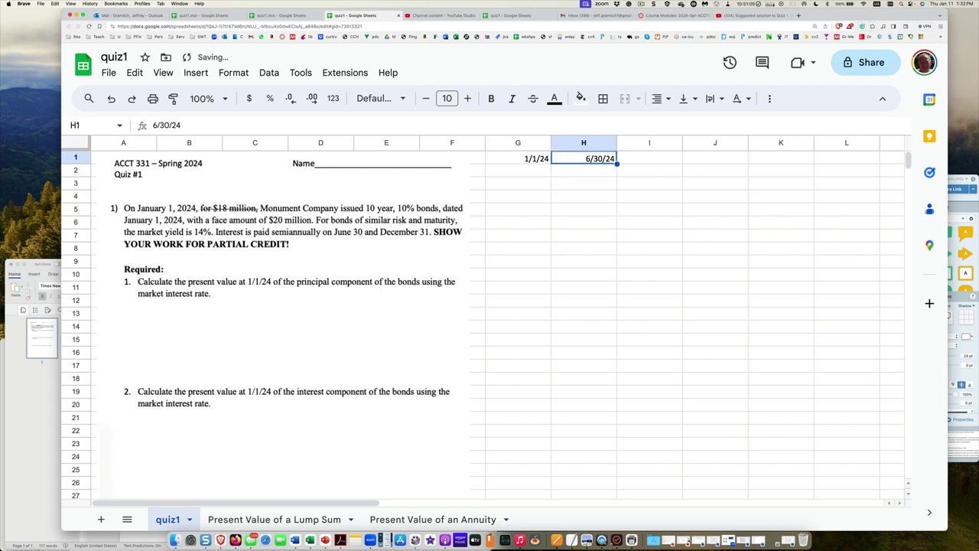
key("Right")
type("12/3")
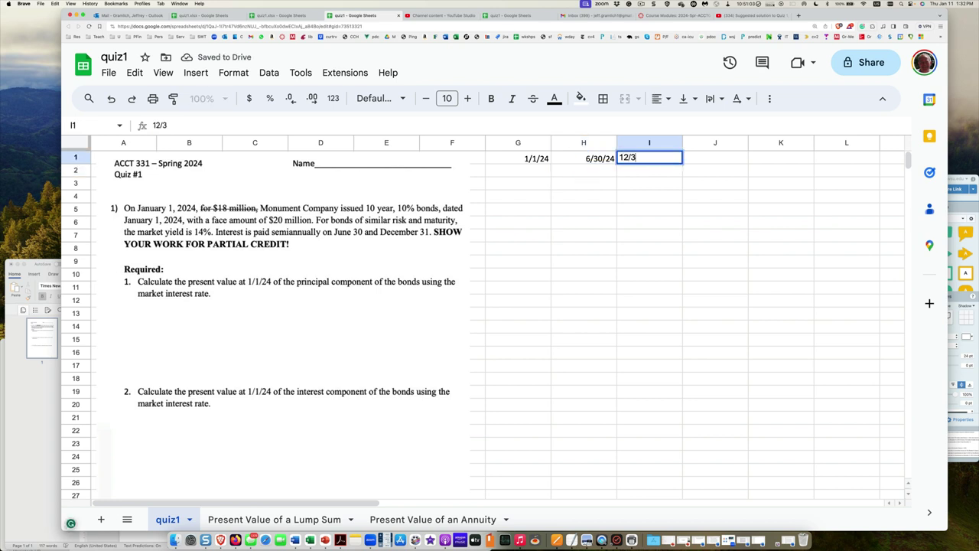
type("1/24")
key("Return")
key("Up")
Copy the H1:I1 dates and fill them rightward along row 1
left_click(584, 158)
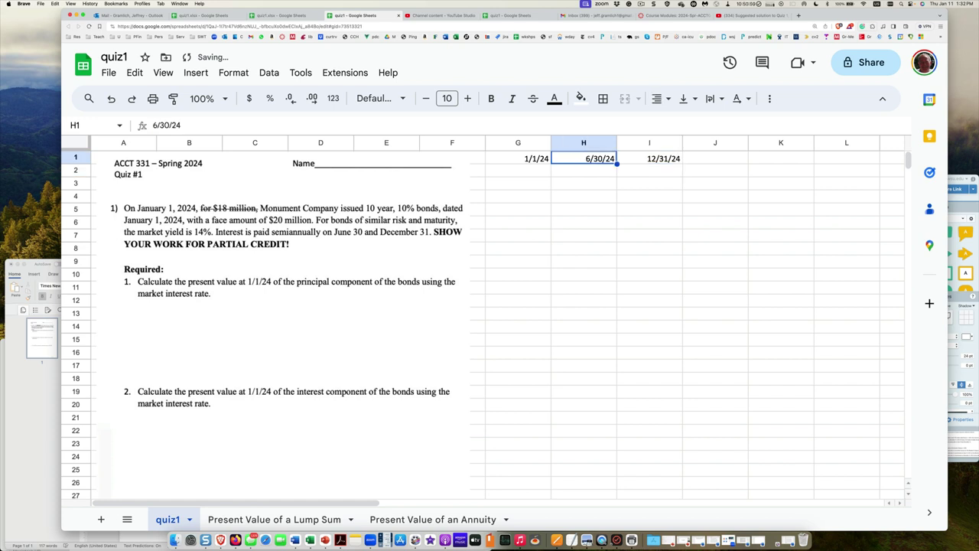
key("shift+Right")
key("ctrl+c")
left_click(655, 161)
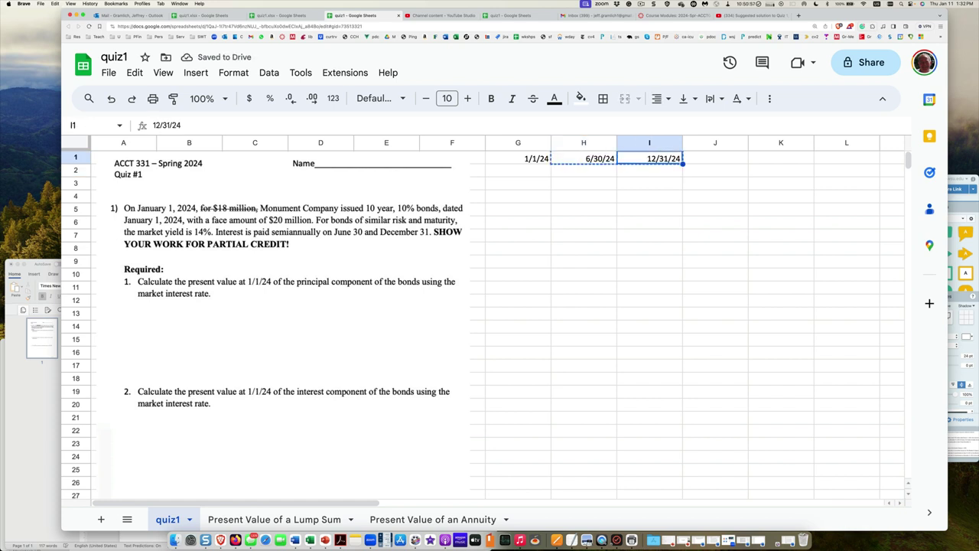
left_click_drag(683, 164, 547, 162)
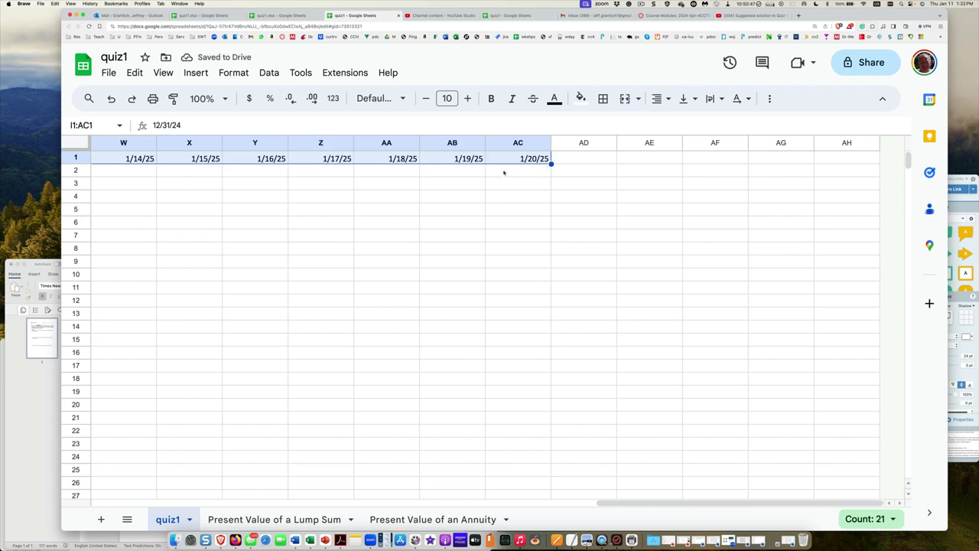
Undo the daily fill and refill row 1 semiannually from the 6/30/24–12/31/24 pair to AE1
scroll(505, 173, "left", 10)
scroll(501, 173, "left", 5)
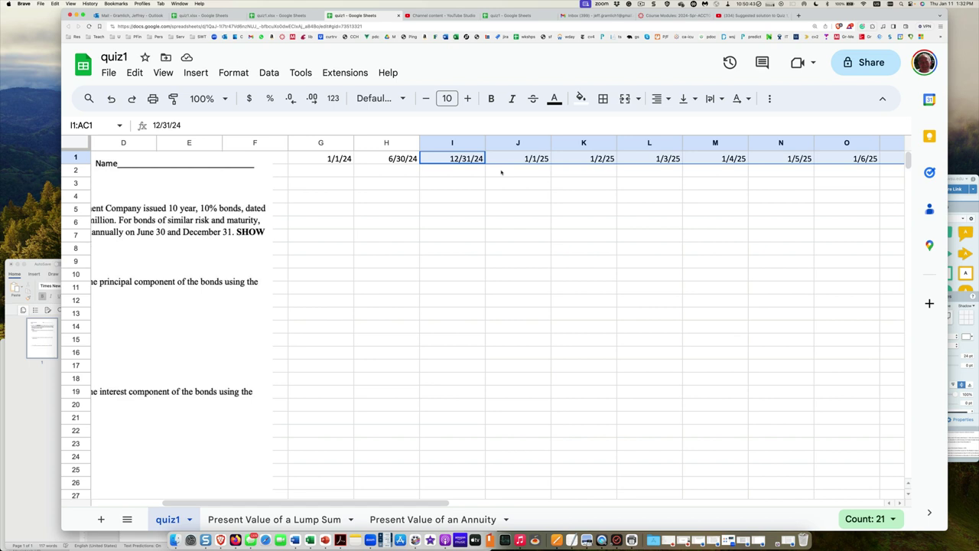
key("cmd+z")
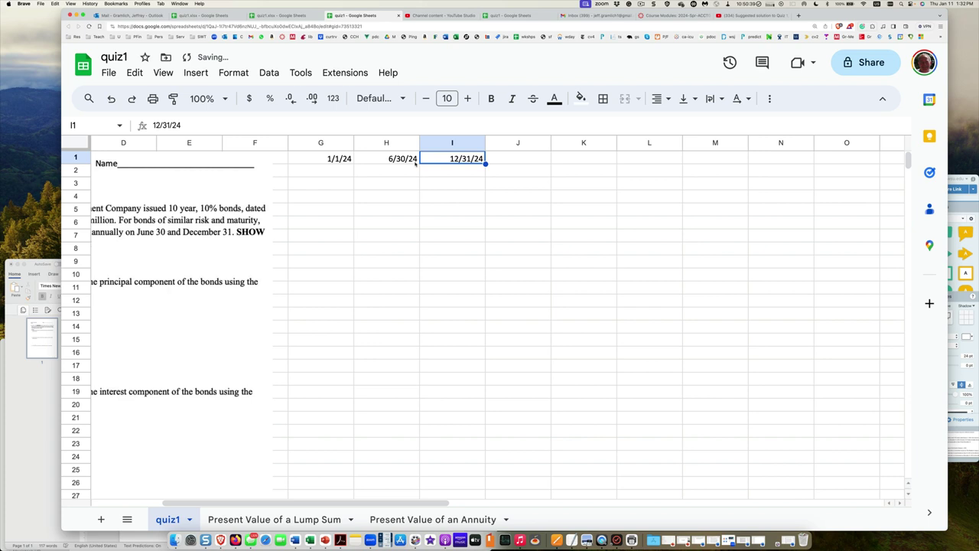
left_click_drag(415, 163, 449, 162)
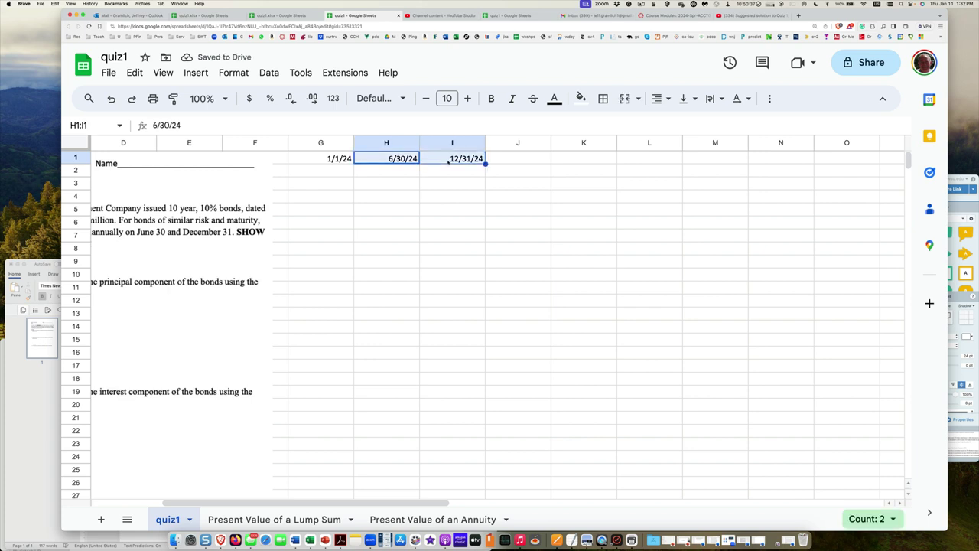
key("super+c")
left_click_drag(485, 163, 815, 160)
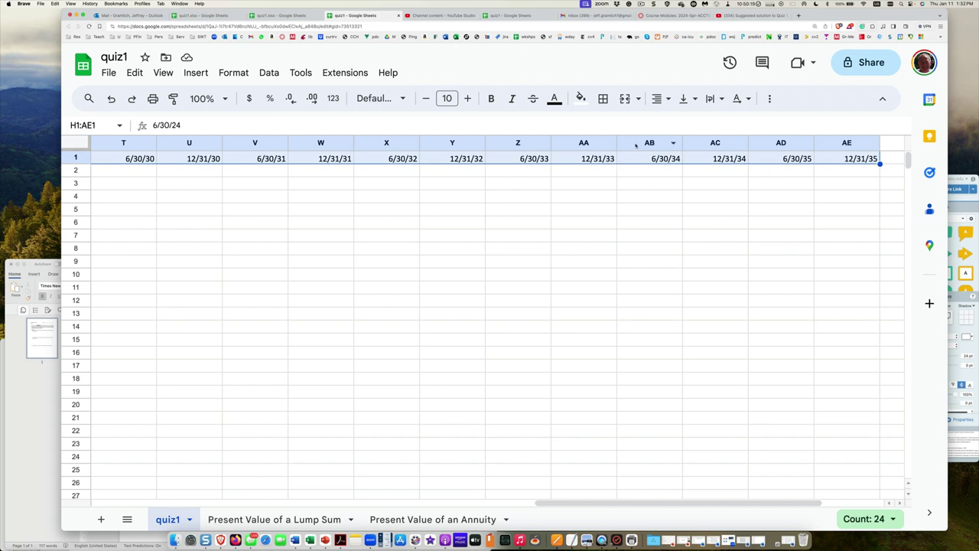
Delete the extra columns AB:AE so the dates end at 12/31/33 in AA1
left_click_drag(631, 143, 863, 148)
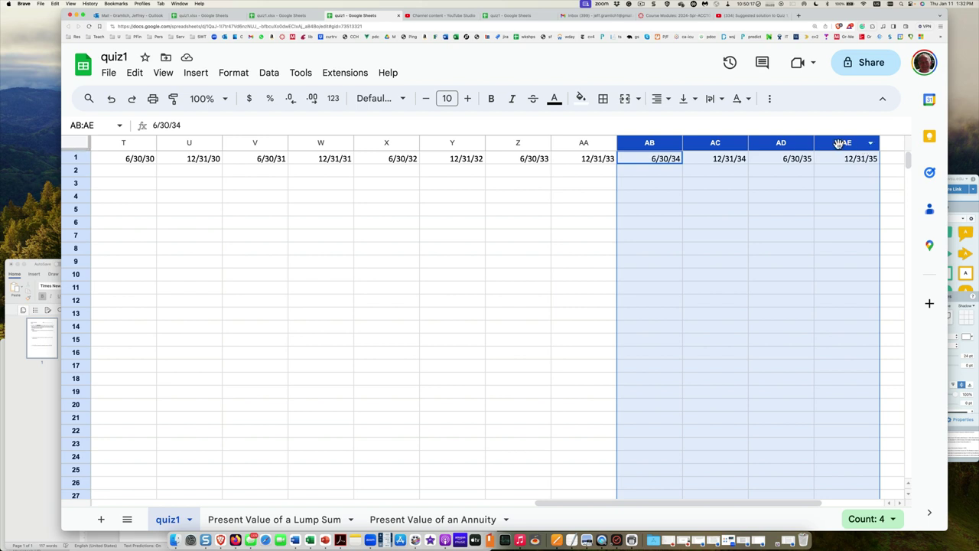
right_click(840, 146)
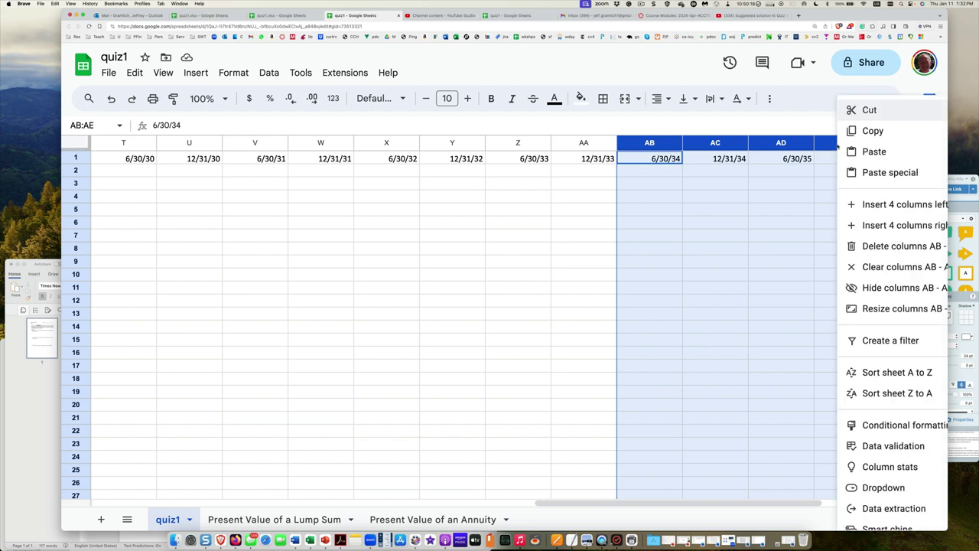
left_click(861, 252)
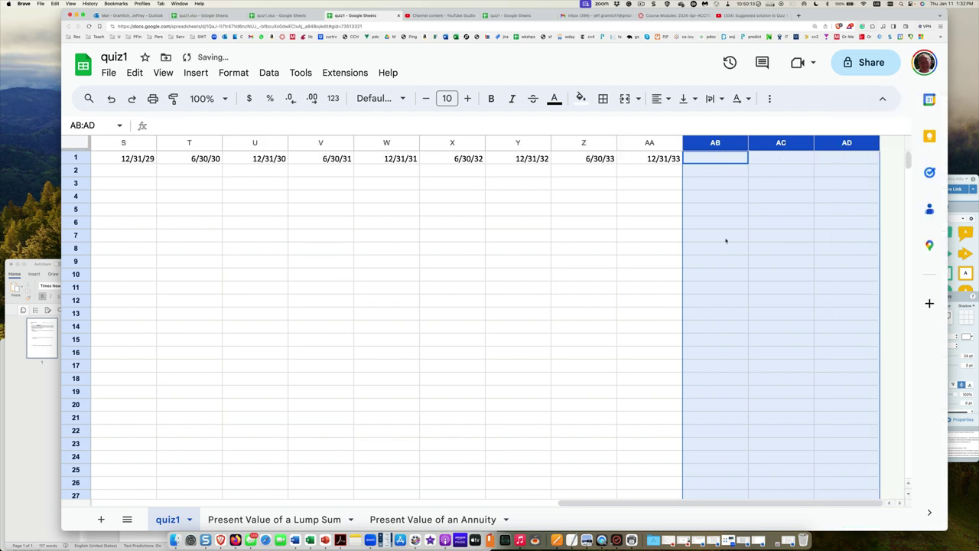
left_click(688, 233)
scroll(703, 225, "left", 1)
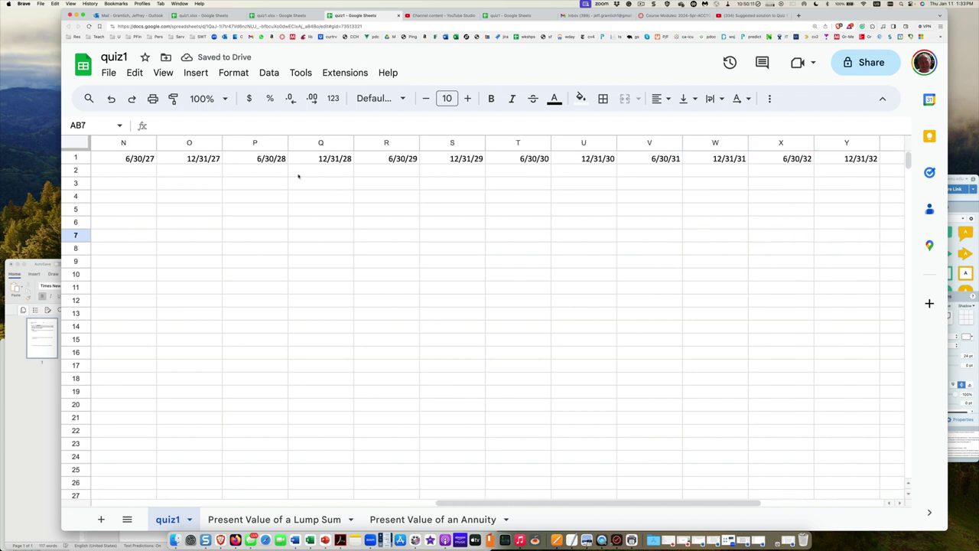
scroll(262, 178, "right", 1)
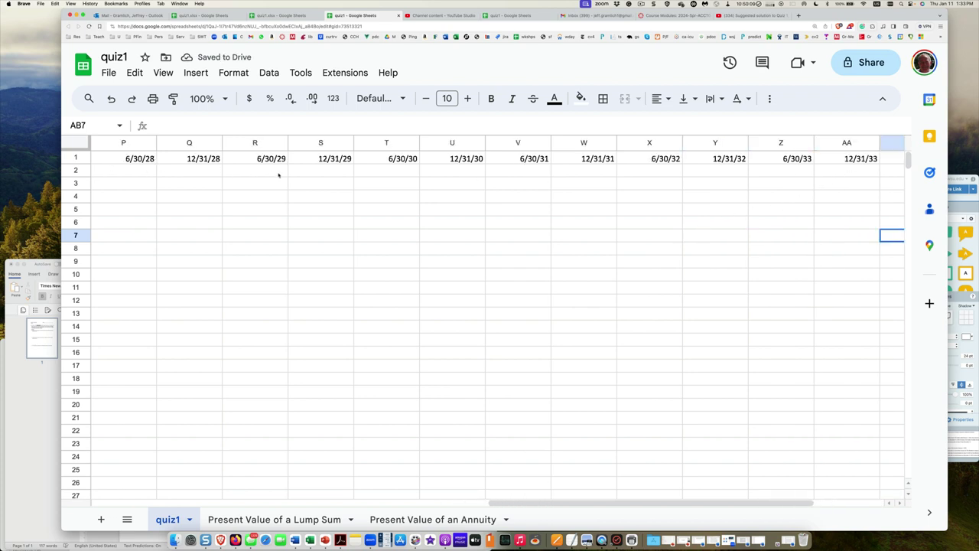
scroll(417, 179, "right", 2)
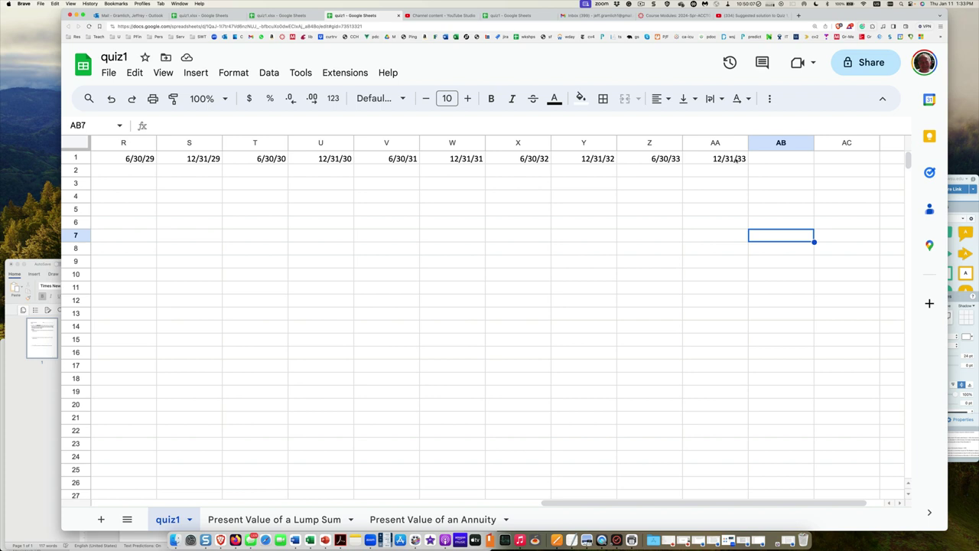
left_click_drag(734, 158, 402, 160)
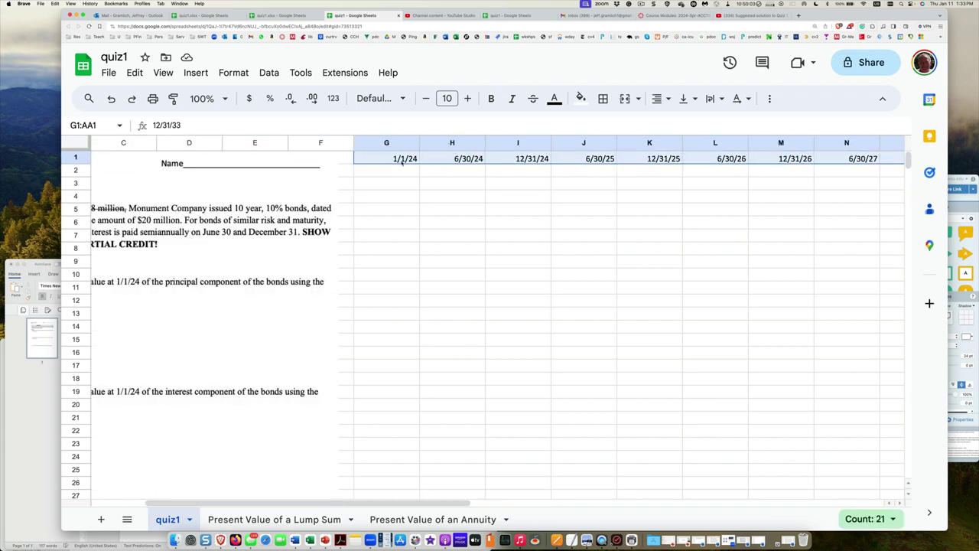
Apply a bottom border to the selected G1:AA1 date row
left_click(603, 98)
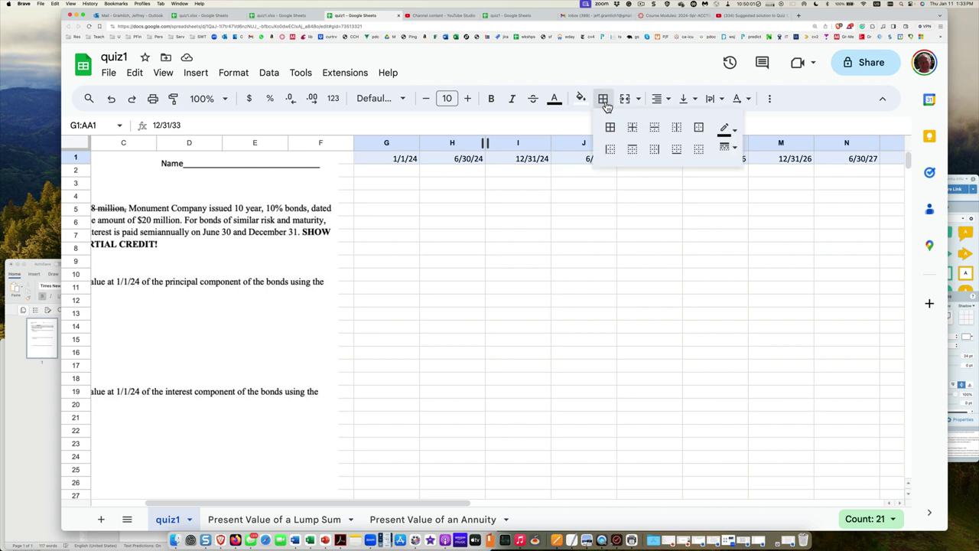
left_click(675, 150)
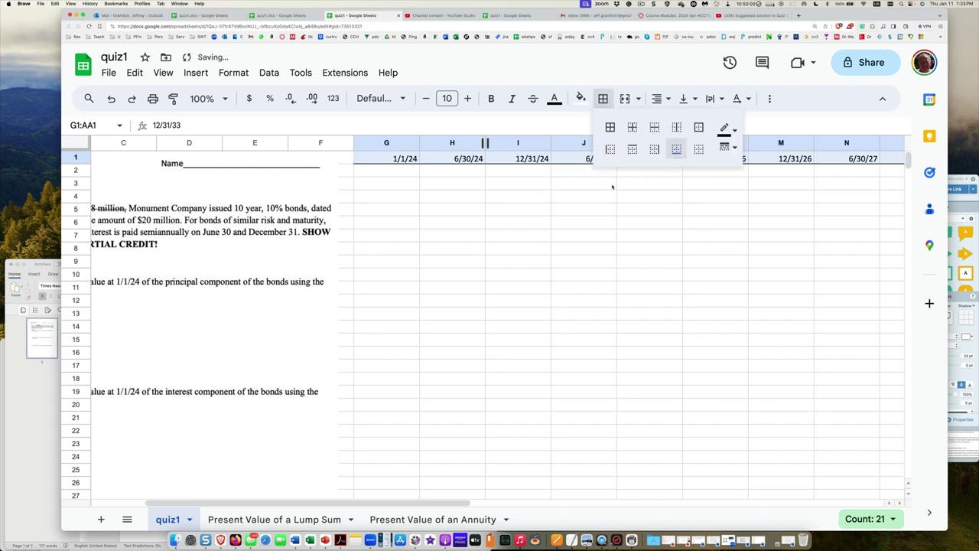
left_click(462, 174)
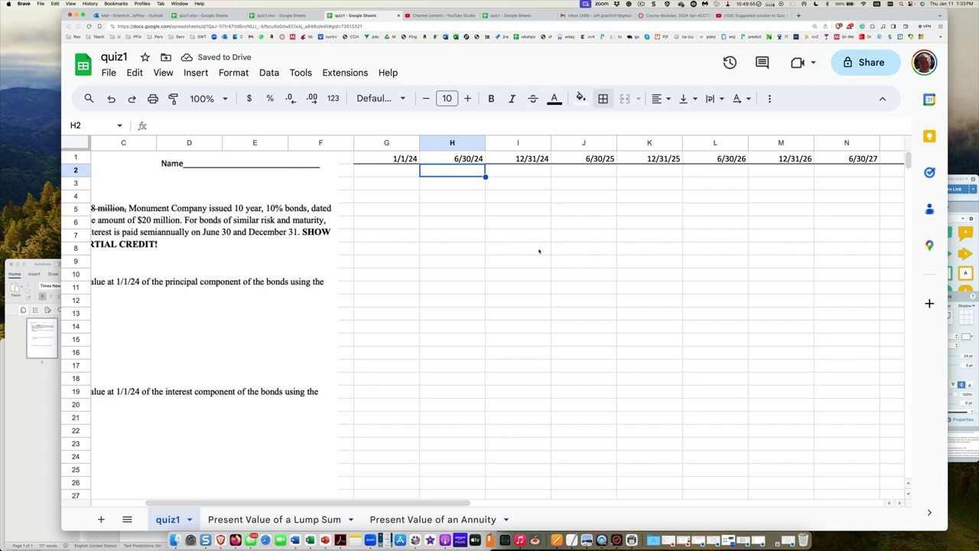
scroll(538, 251, "left", 2)
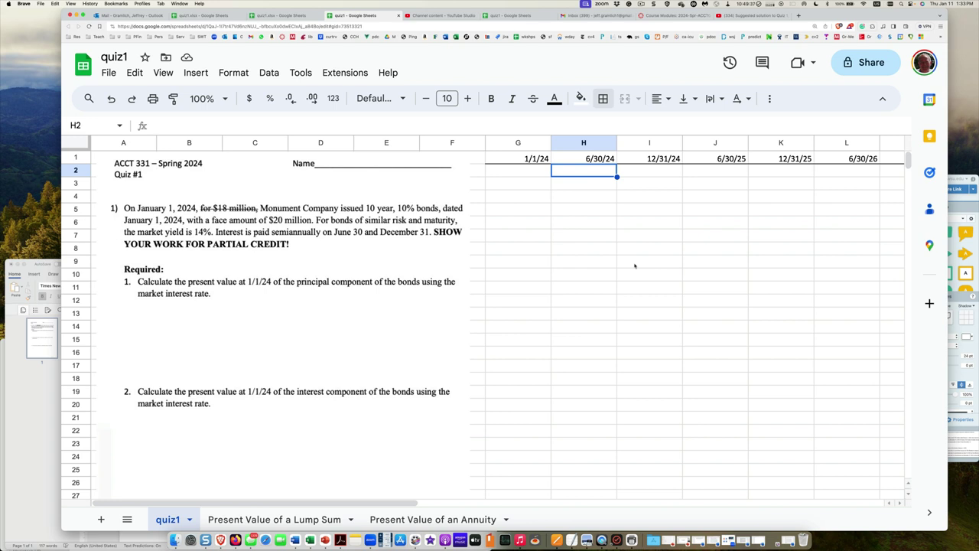
Enter =20000000*.1*6/12 in H2 for the 1000000 interest payment and copy it
type("=")
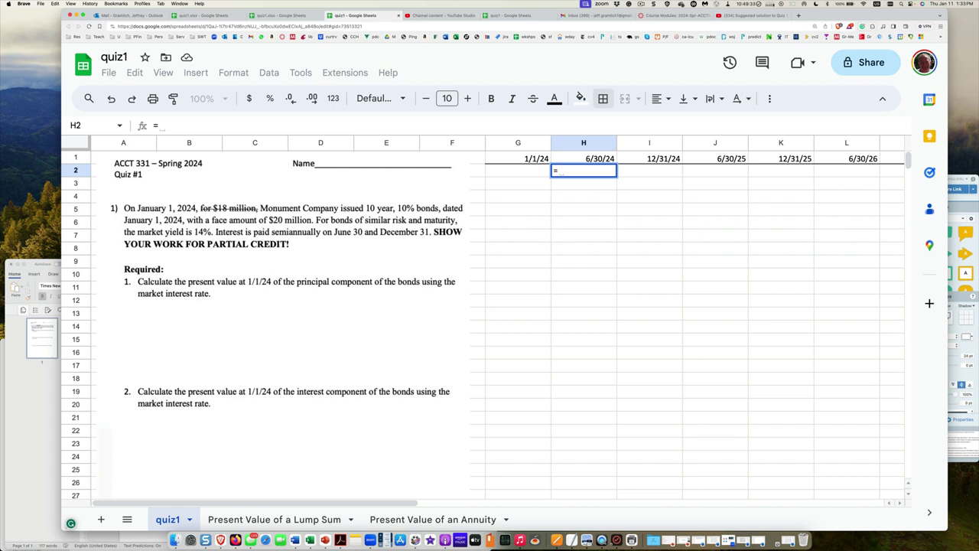
type("2000")
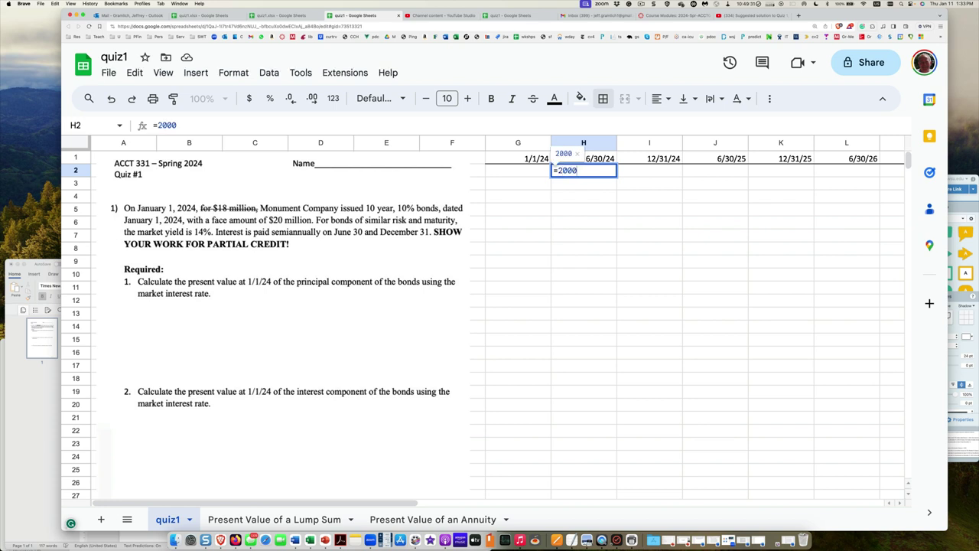
type("0000")
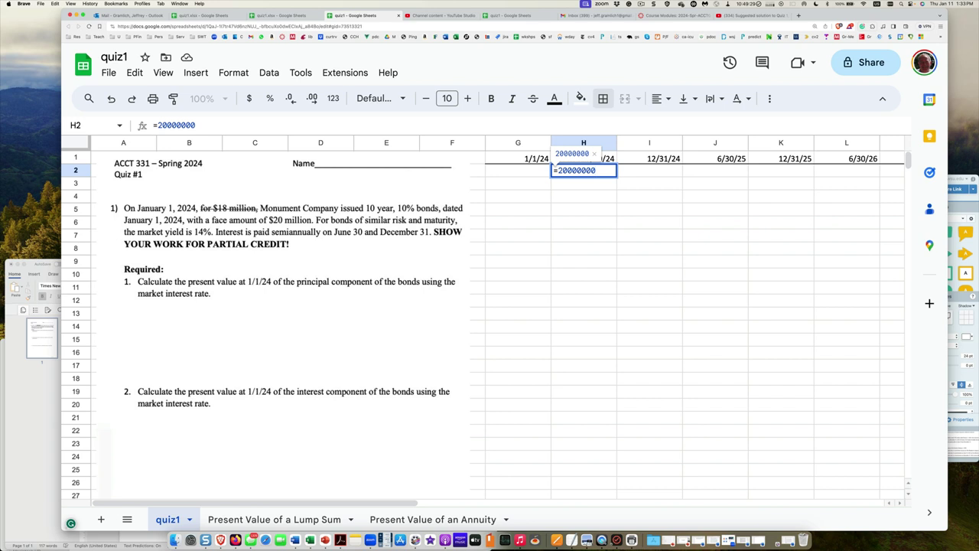
type("*")
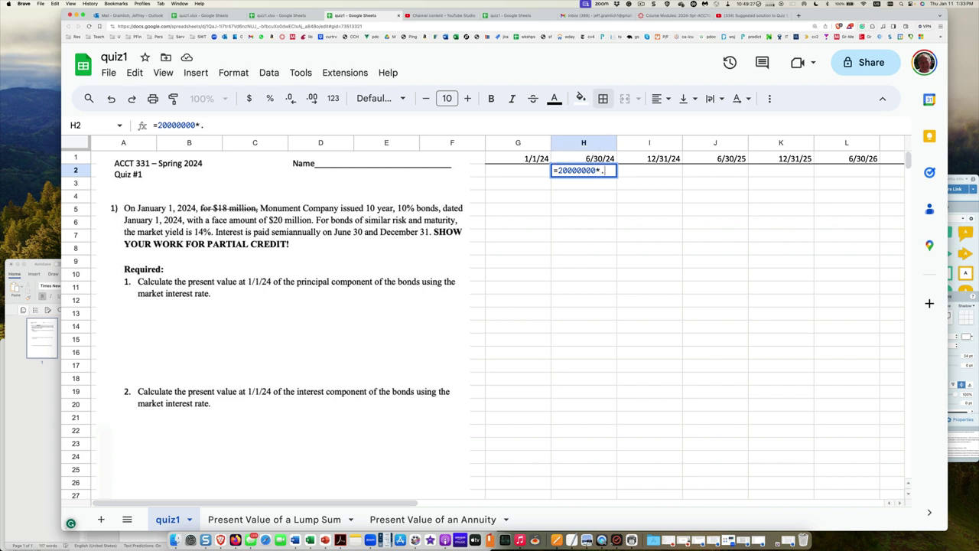
type(".1")
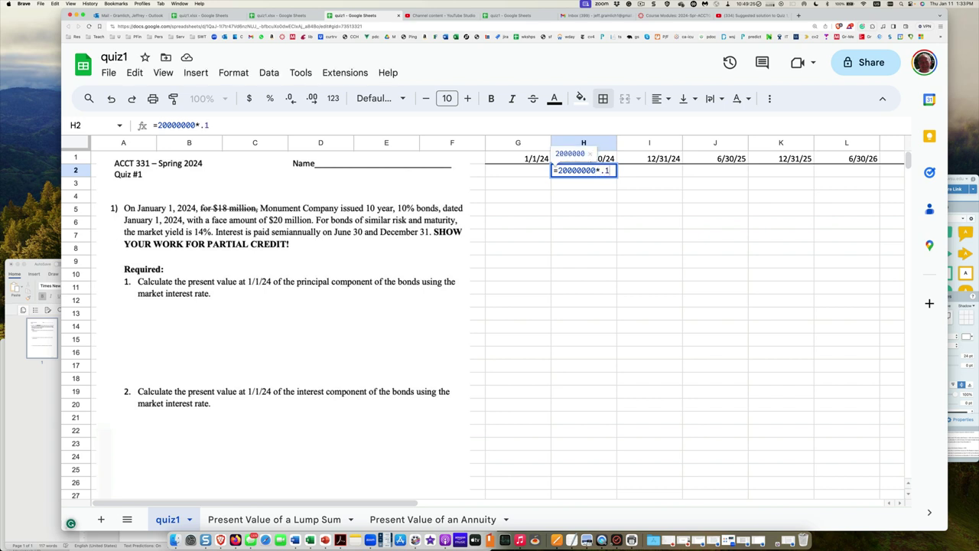
type("*")
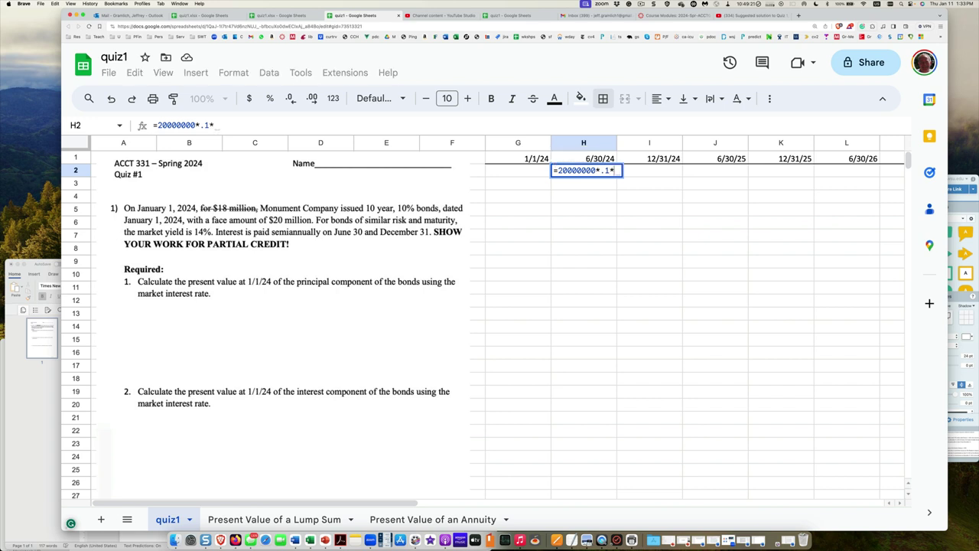
type("6/12")
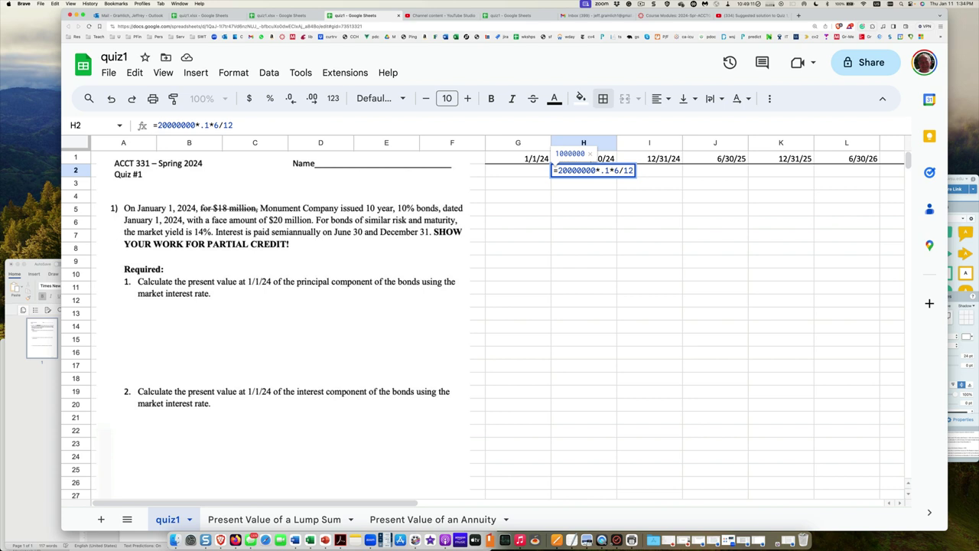
key("Return")
left_click(584, 171)
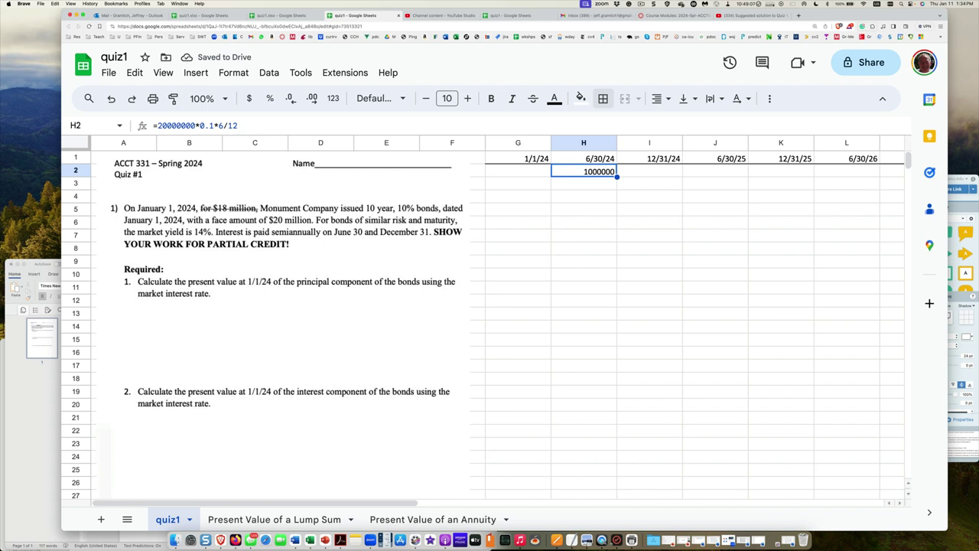
key("cmd+c")
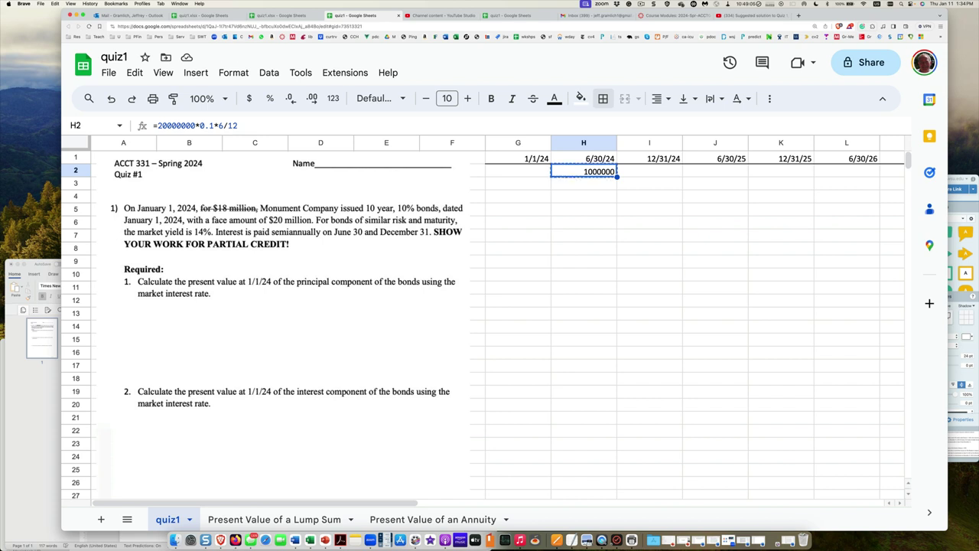
left_click(650, 172)
key("alt+shift+Right")
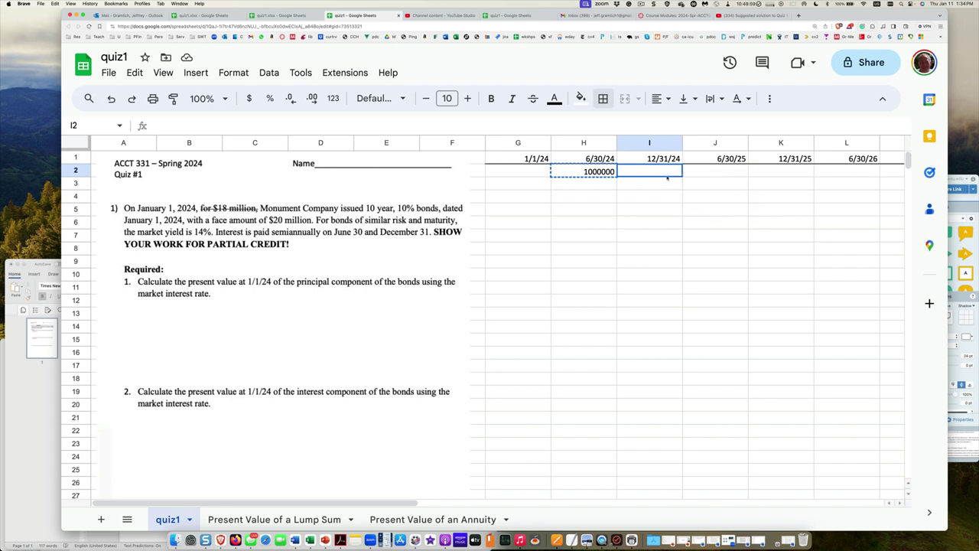
Paste the interest formula across I2:AA2, under every date through 12/31/33
key("shift+Right")
key("shift+Right")
key("shift+Right")
key("shift+Right")
key("shift+Right")
key("shift+Right")
key("shift+Right")
key("shift+Right")
key("shift+Right")
key("shift+Right")
key("shift+Right")
key("shift+Right")
key("shift+Right")
key("shift+Right")
key("shift+Right")
key("shift+Right")
key("shift+Right")
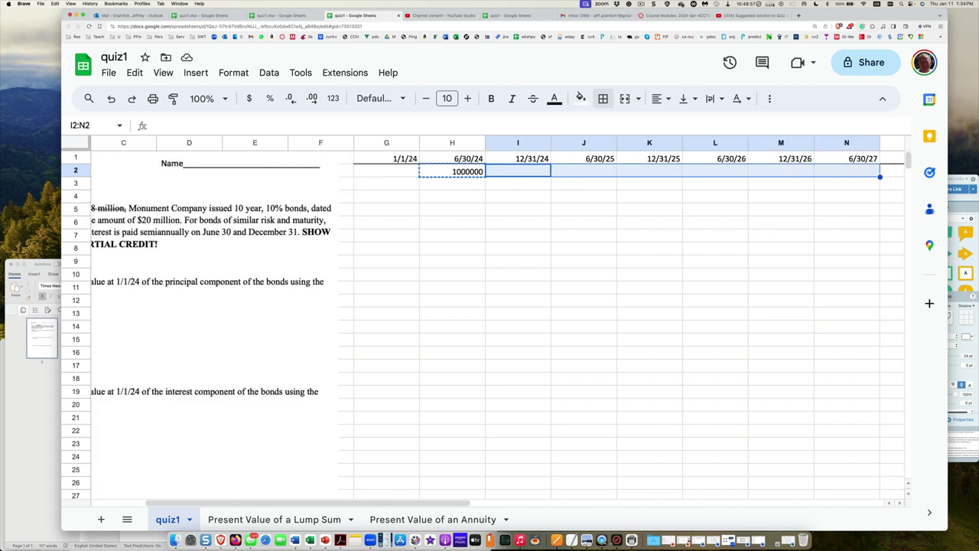
key("shift+Right")
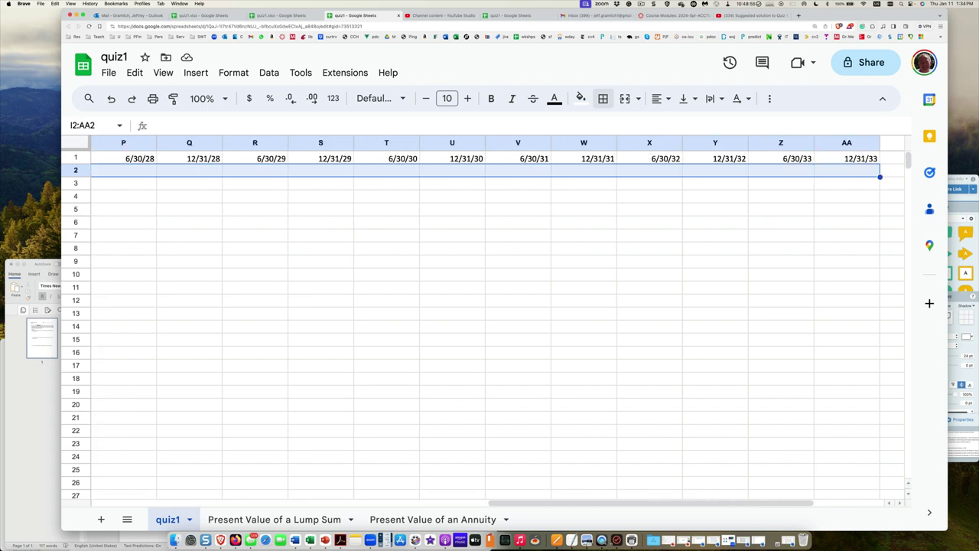
key("super+v")
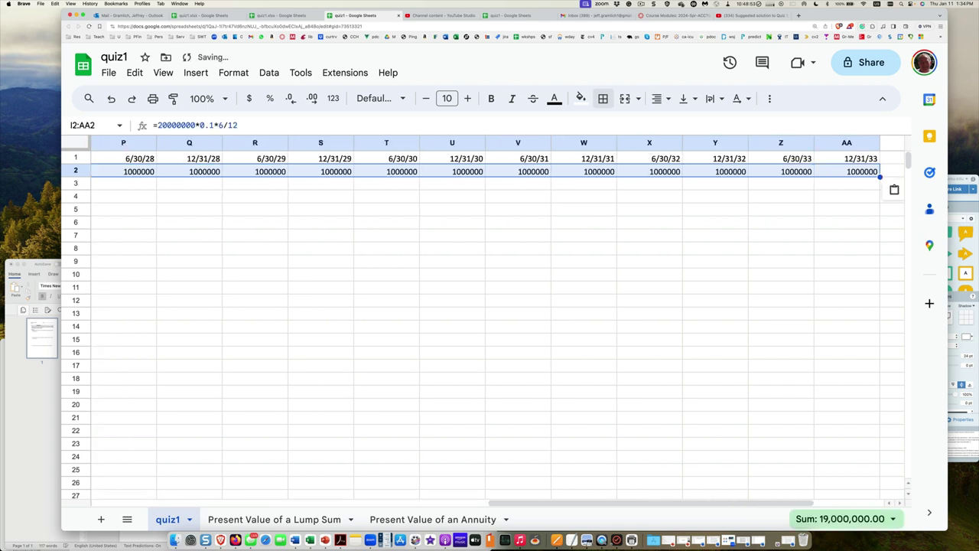
key("Left")
key("Left")
key("Left")
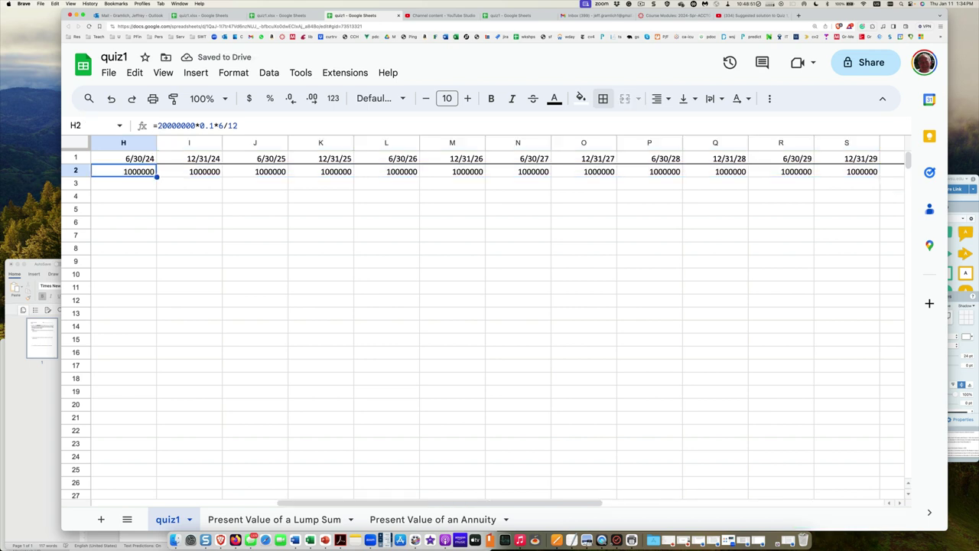
Format G2:AD3 as #,##0_);(#,##0) so the payments read 1,000,000
key("Right")
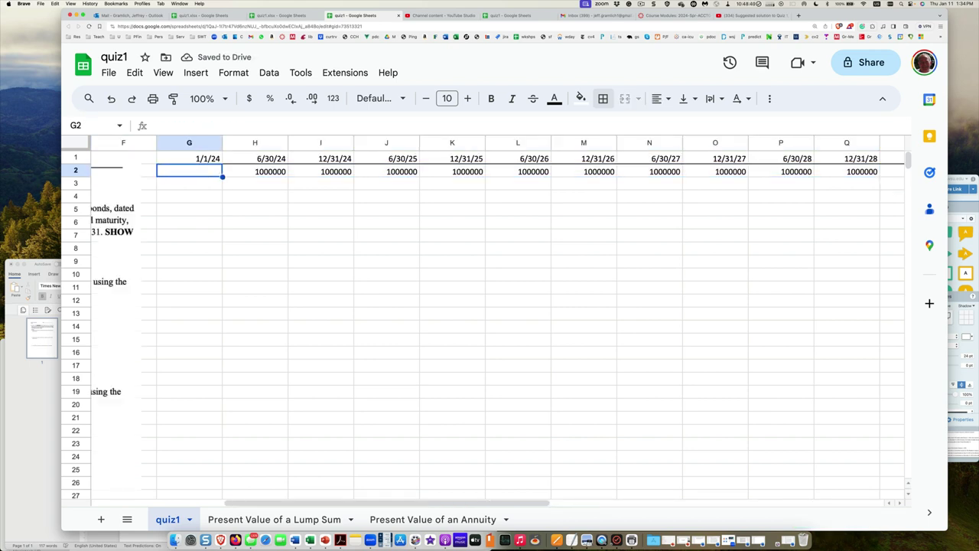
key("shift+Down")
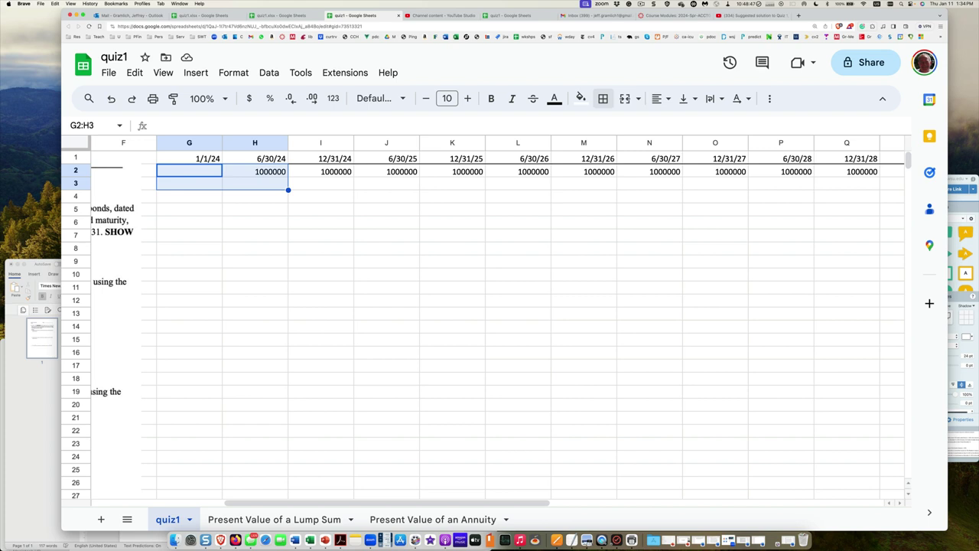
key("super+shift+Right")
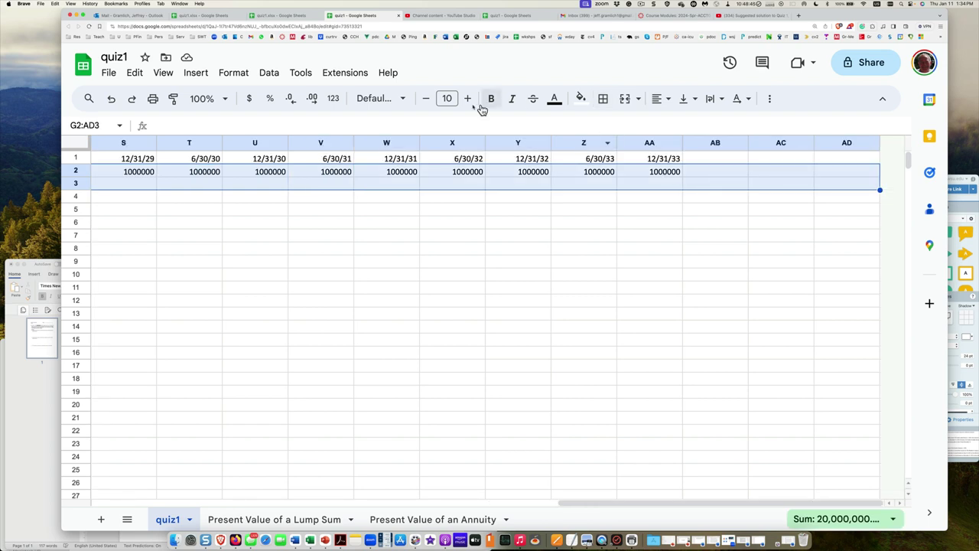
left_click(339, 102)
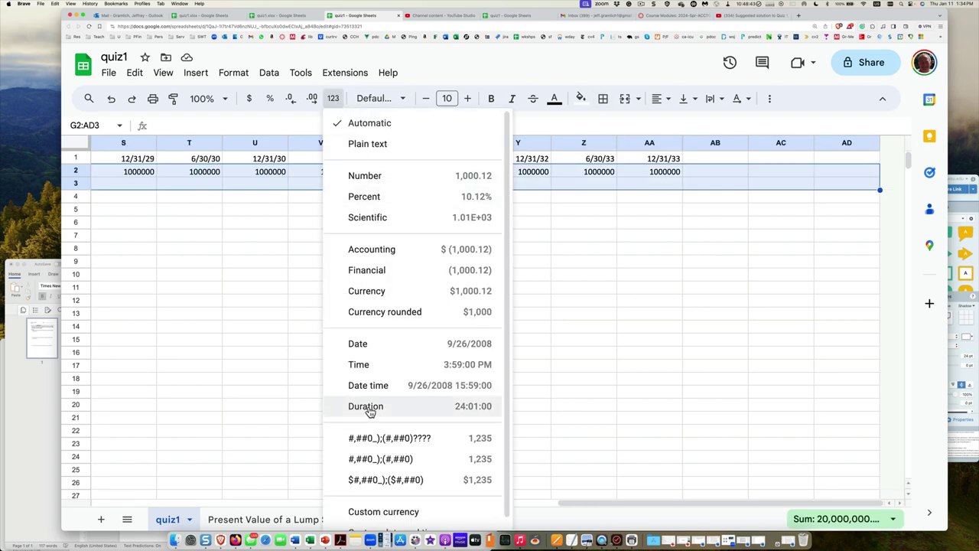
left_click(374, 439)
left_click(368, 401)
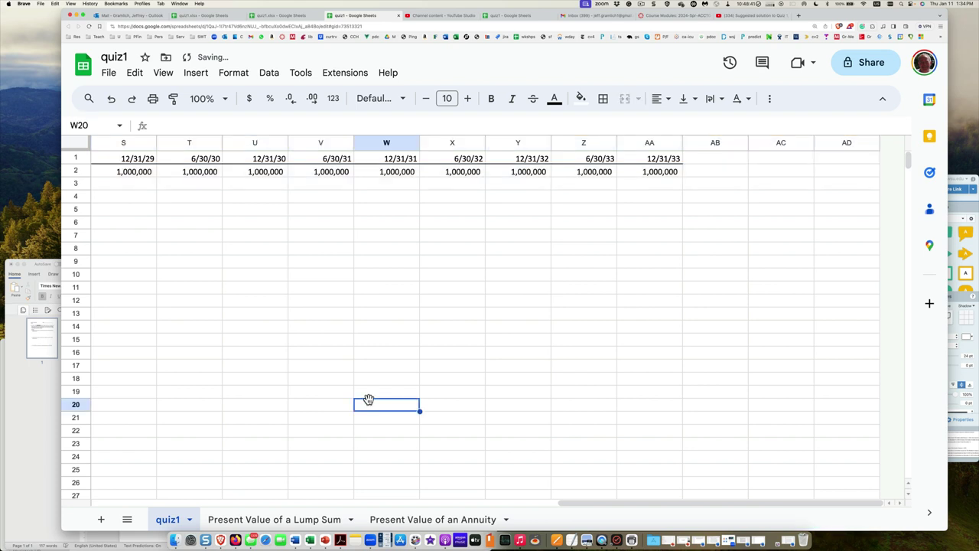
key("Up")
key("Up")
key("Up")
key("Up")
key("Up")
key("Up")
key("Up")
key("Up")
key("Up")
key("Up")
key("Up")
key("Up")
key("Up")
key("Up")
key("Up")
key("Up")
key("Up")
key("Up")
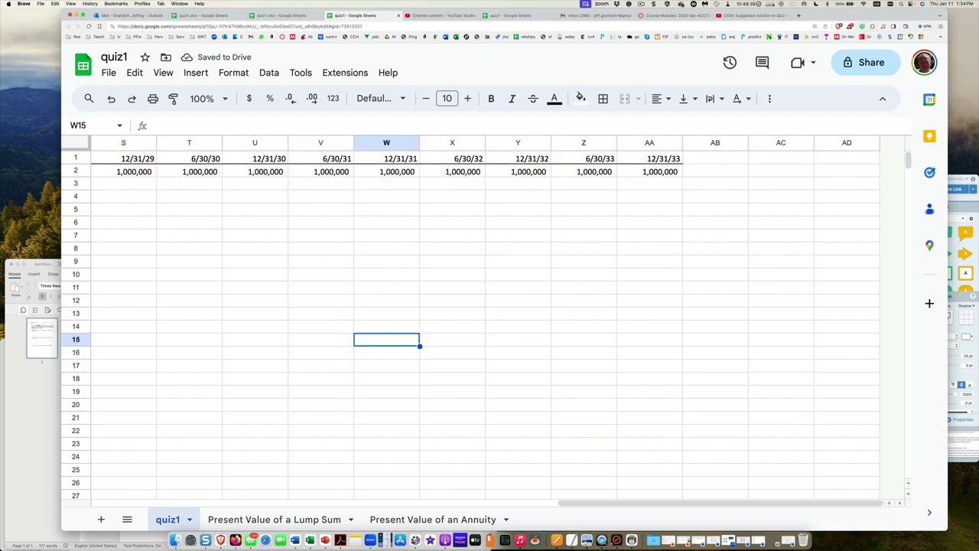
Enter 20,000,000 in AA3 beneath the last 1,000,000 interest payment
key("Down")
key("Right")
key("Right")
key("Right")
key("Right")
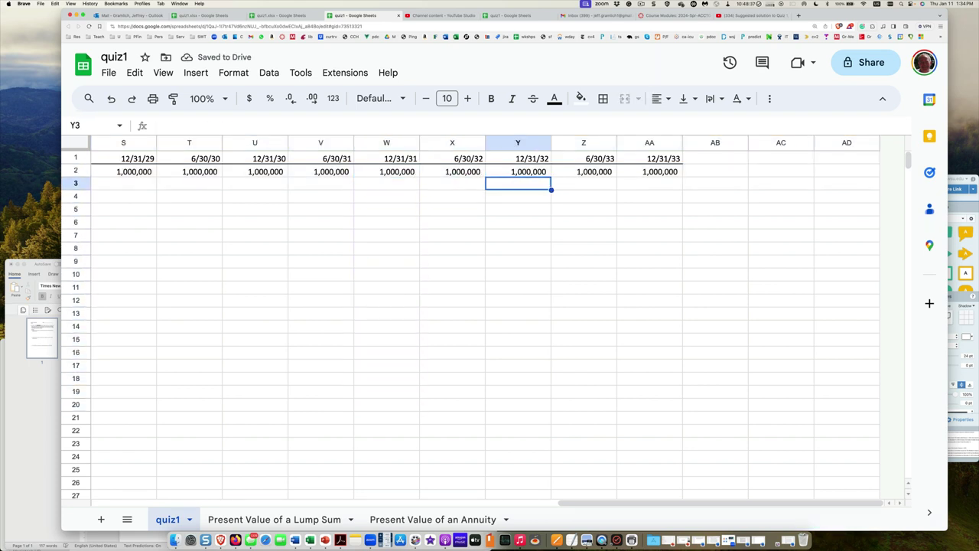
type("20")
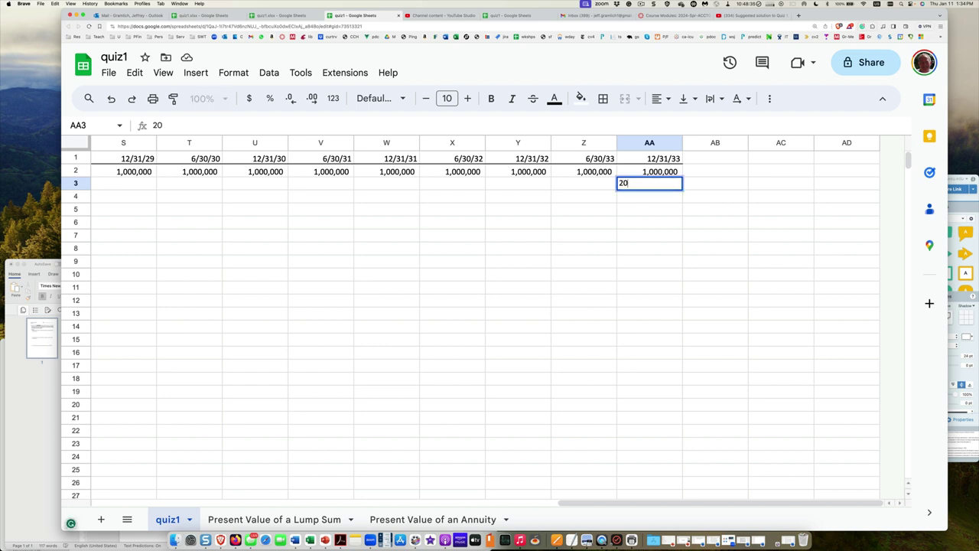
type(",000,000")
key("Return")
key("Left")
key("Left")
key("Left")
key("Left")
key("Left")
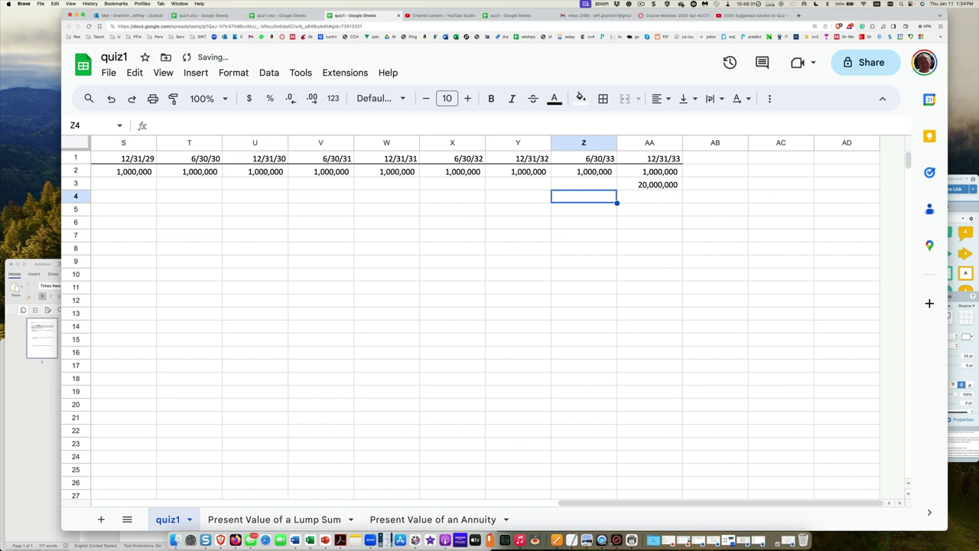
key("Left")
key("Left")
key("Left")
key("Left")
key("Left")
key("Left")
key("Left")
key("Left")
key("Left")
key("Left")
key("Left")
key("Left")
key("Left")
key("Left")
key("Left")
key("Left")
key("Left")
key("Left")
key("Left")
key("Left")
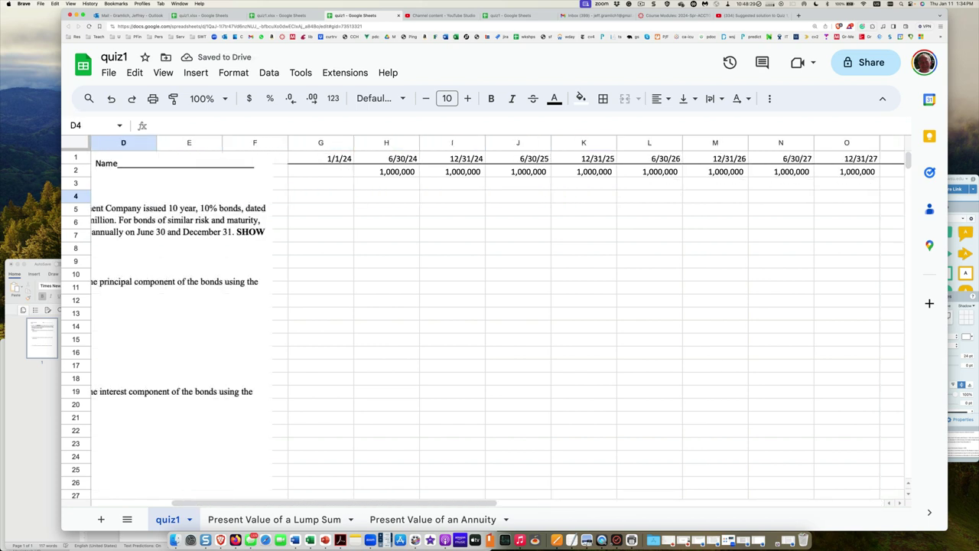
key("Right")
key("Right")
key("Right")
key("Right")
key("Right")
key("Right")
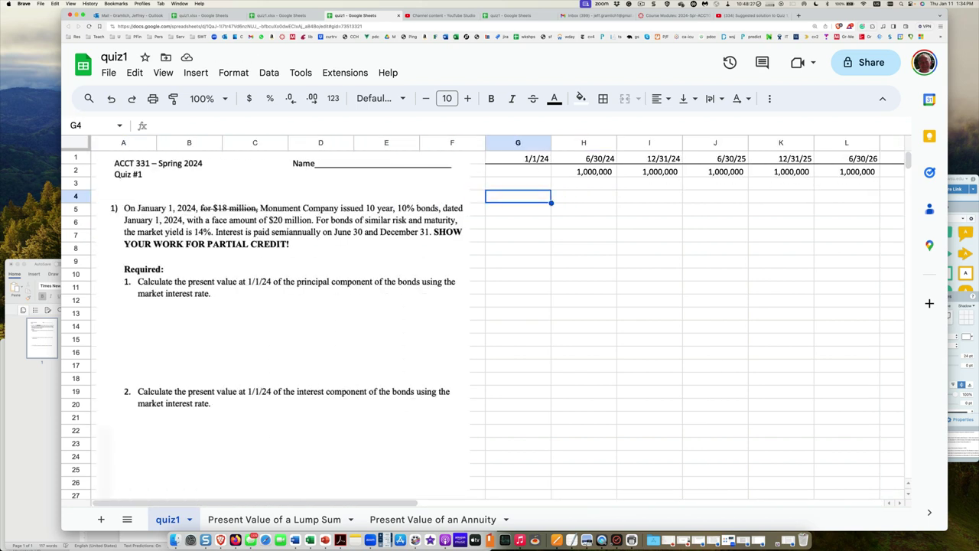
key("Down")
key("Down")
key("Down")
key("Down")
key("Down")
key("Down")
key("Down")
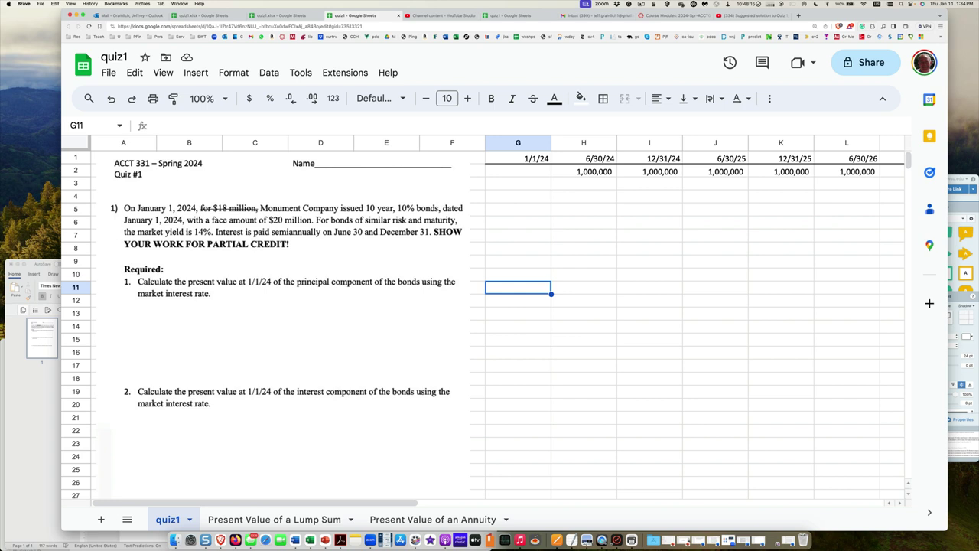
Label G11 'P1(i=7,n=20)' and start a formula in H11
type("P1")
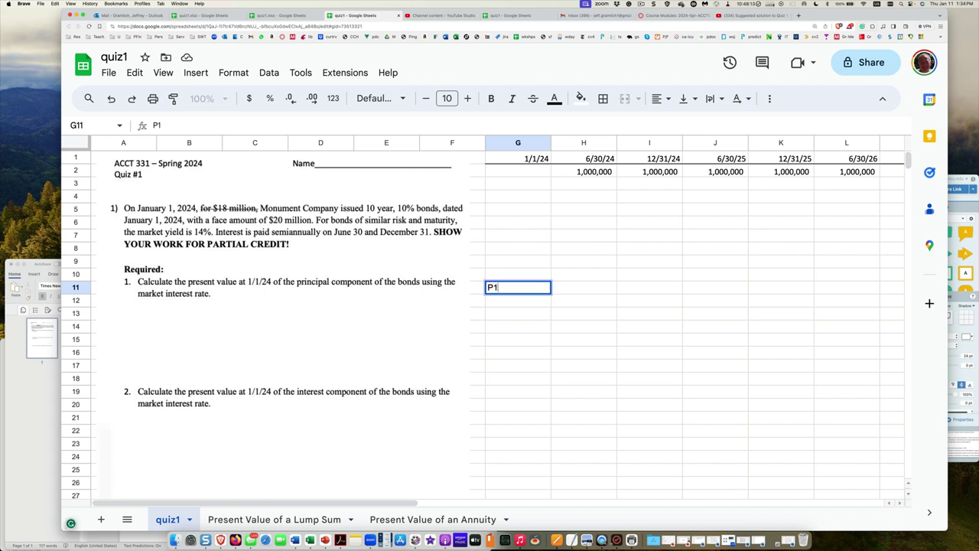
type("(i=")
type("7,n")
type("=20")
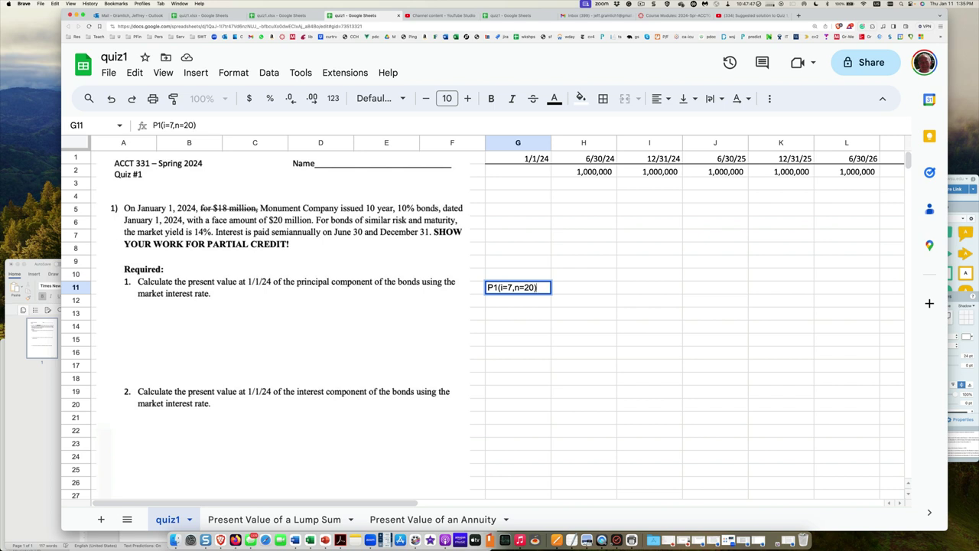
key("Return")
left_click(584, 288)
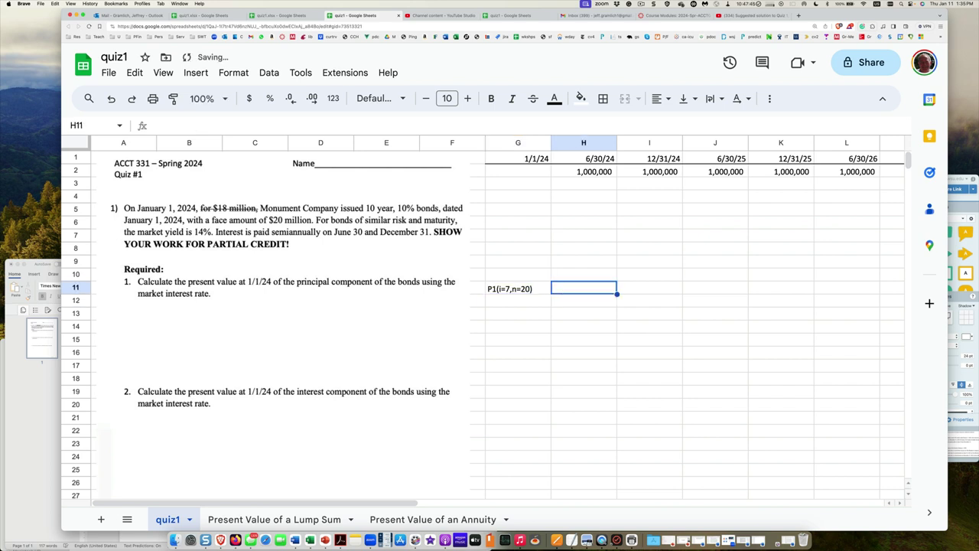
type("=")
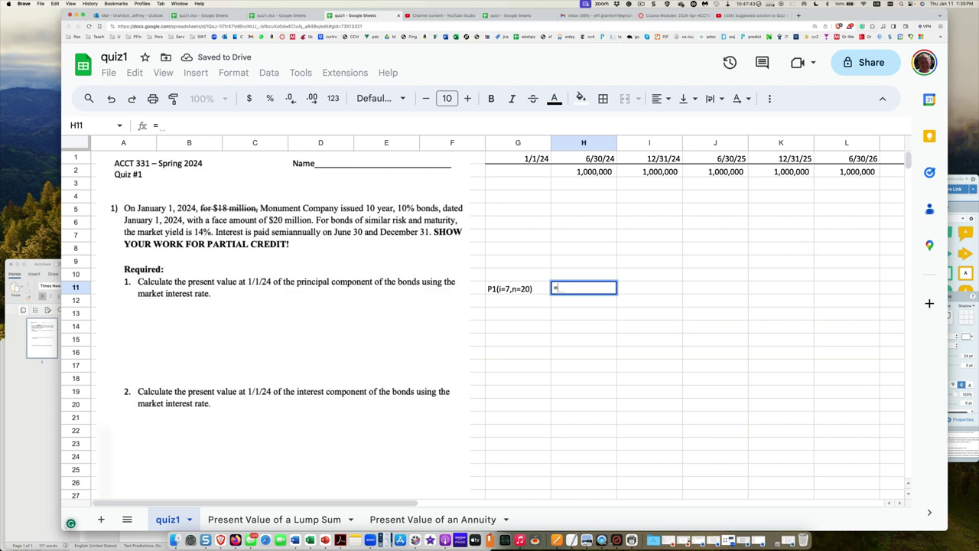
Link H11 to the 0.25842 factor in G23 of the Present Value of a Lump Sum sheet
left_click(304, 520)
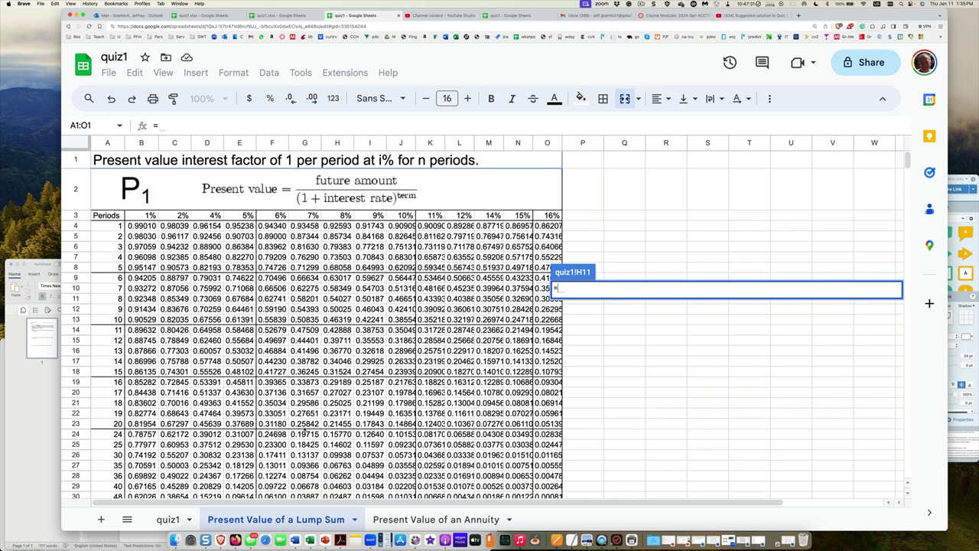
left_click(304, 423)
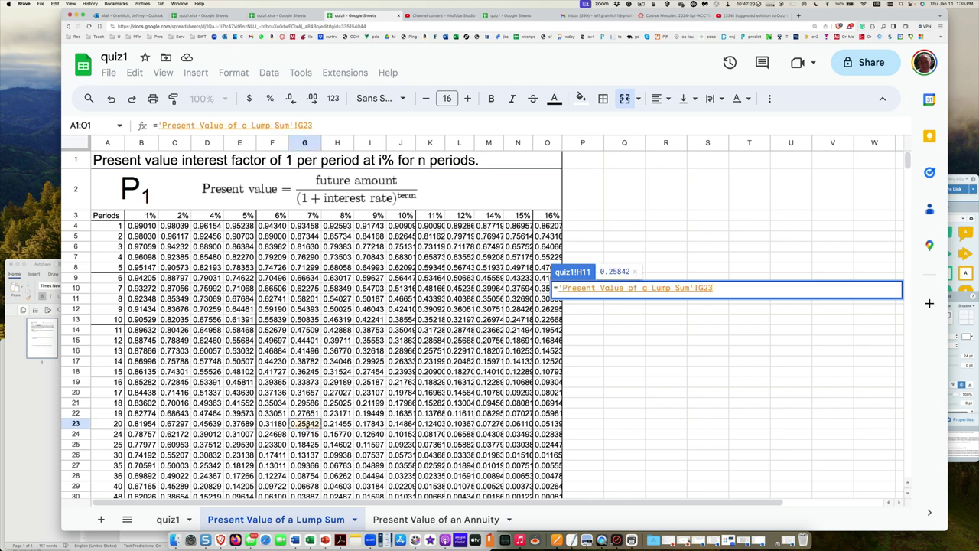
key("Return")
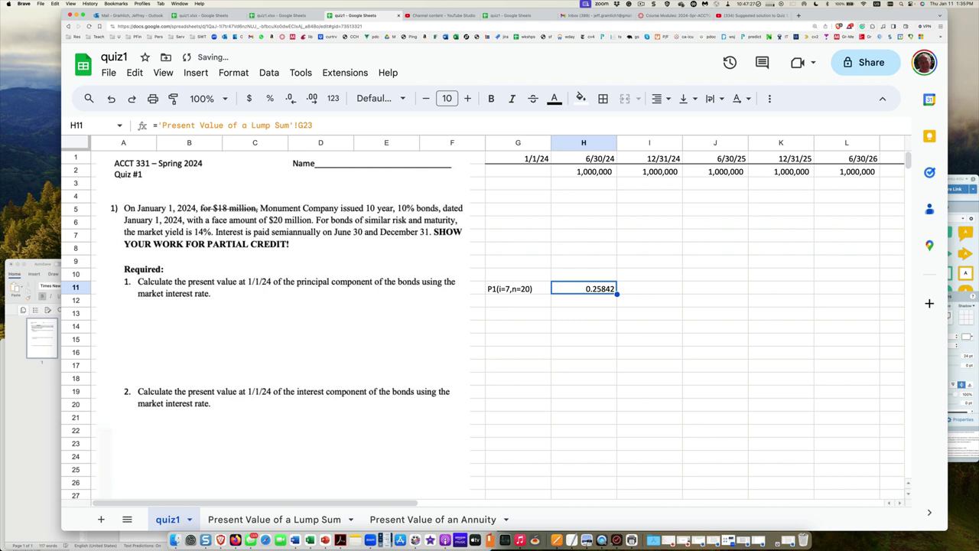
Set I11 to =AA3 so it shows the 20,000,000 face amount
left_click(650, 288)
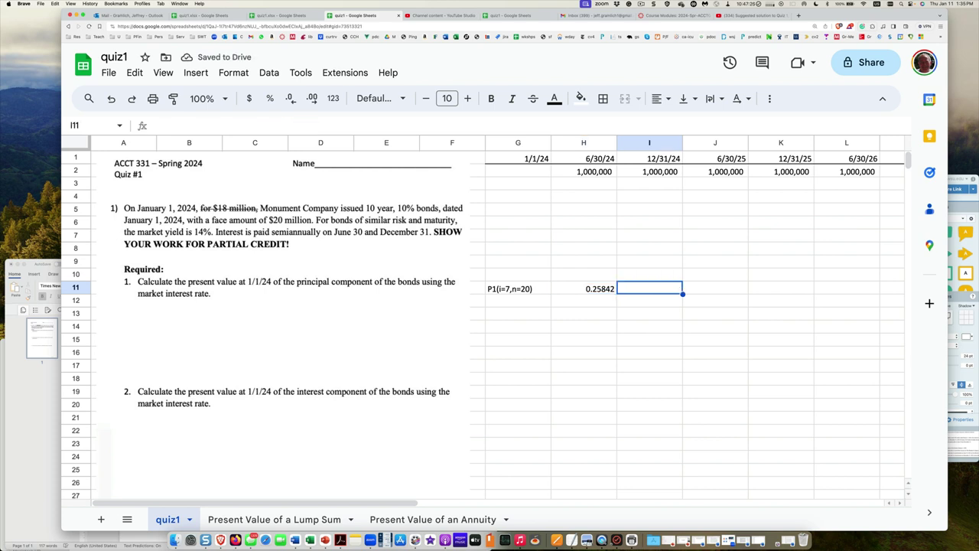
type("=")
key("Up")
key("Up")
key("Up")
key("Up")
key("Up")
key("Up")
key("Up")
key("Up")
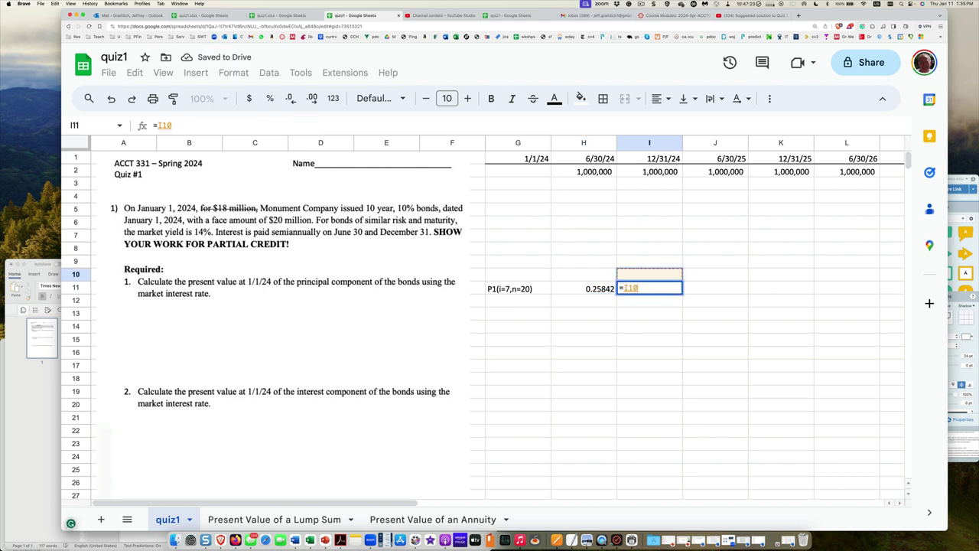
key("Right")
key("Right")
key("Right")
key("Right")
key("Right")
key("Right")
key("Right")
key("Right")
key("Right")
key("Right")
key("Right")
key("Right")
key("Right")
key("Right")
key("Right")
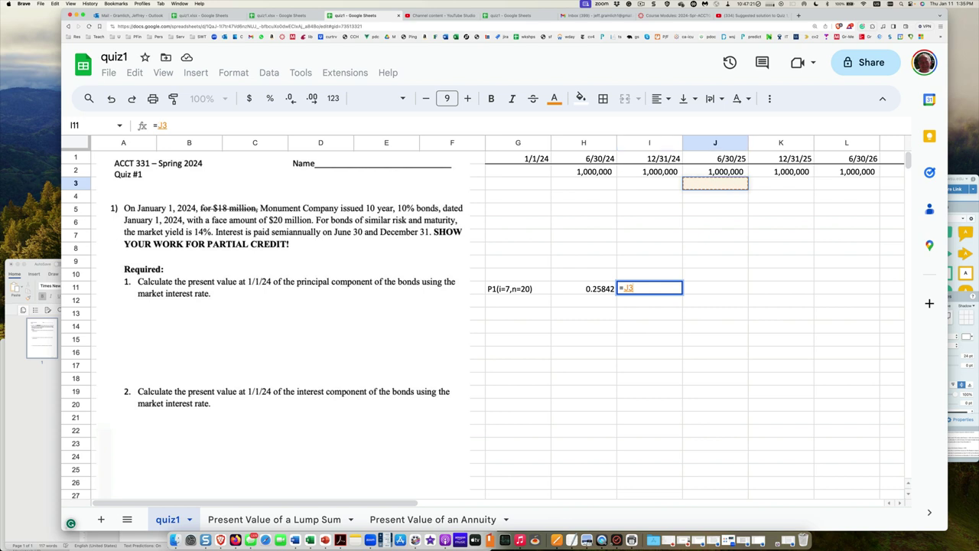
key("Right")
key("Right")
key("Right")
key("Right")
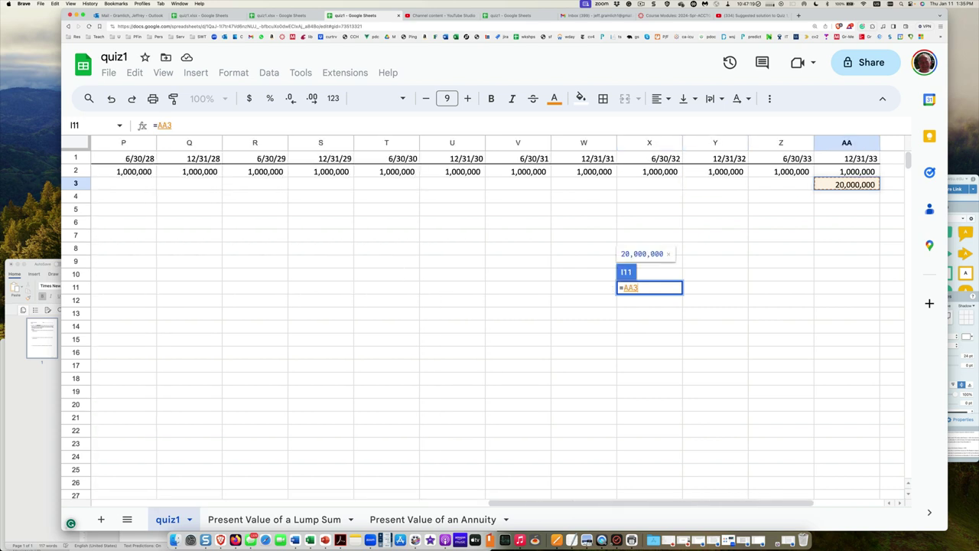
key("Left")
key("Return")
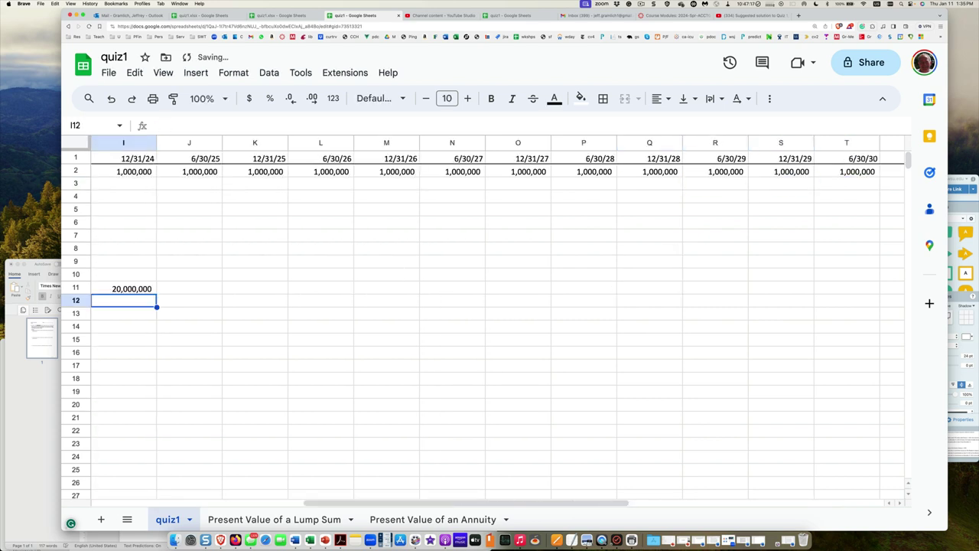
Enter =H11*I11 in J11, fixing the #VALUE! error, giving 5168380.056
key("Up")
key("Right")
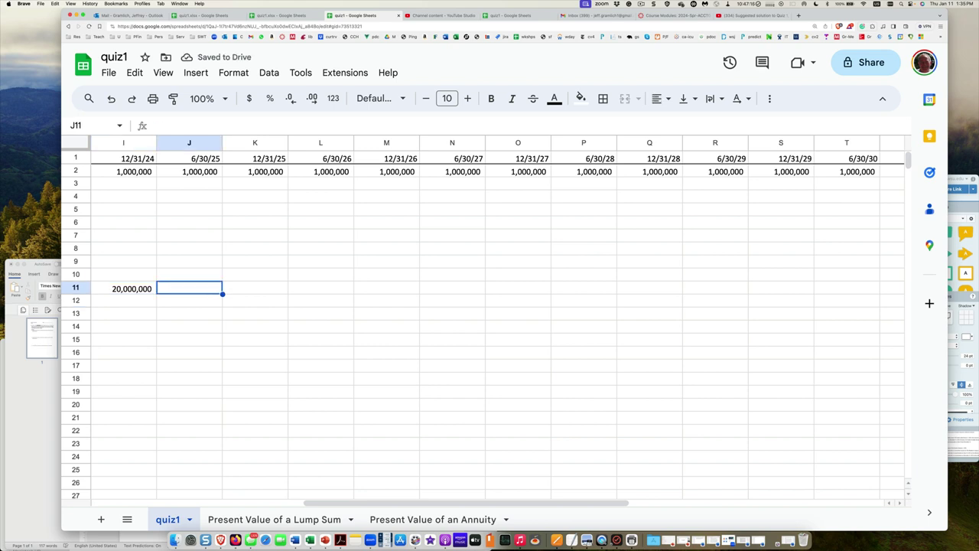
type("=")
key("Left")
key("Left")
key("Left")
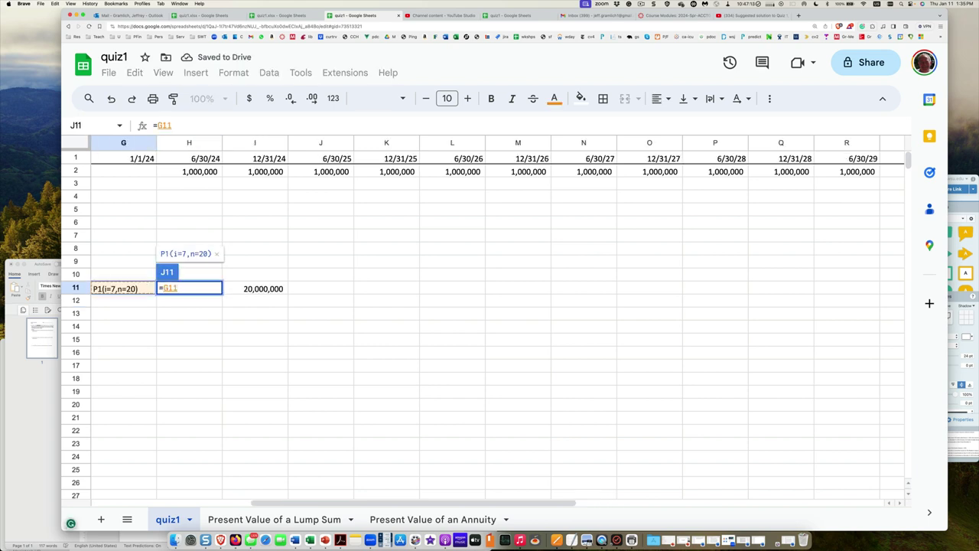
type("*")
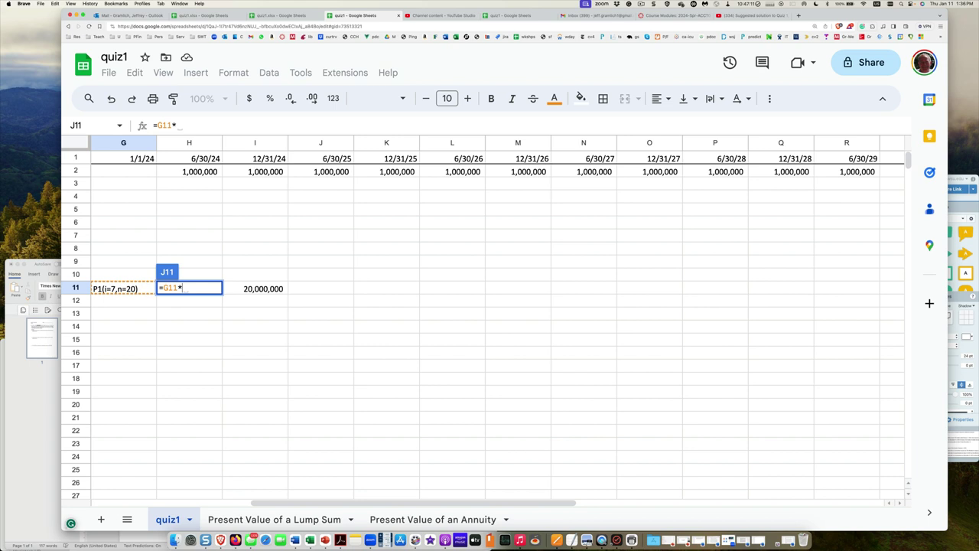
key("Left")
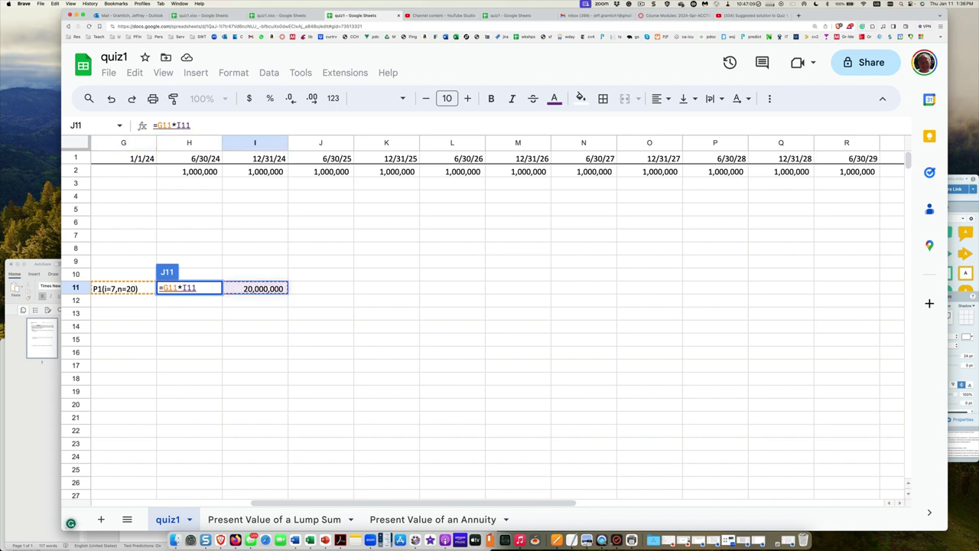
key("Return")
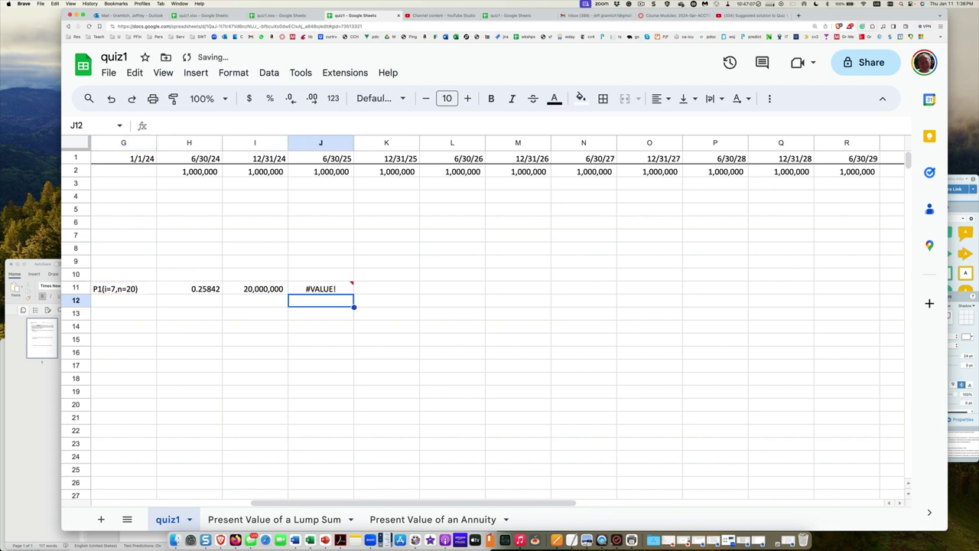
left_click(321, 288)
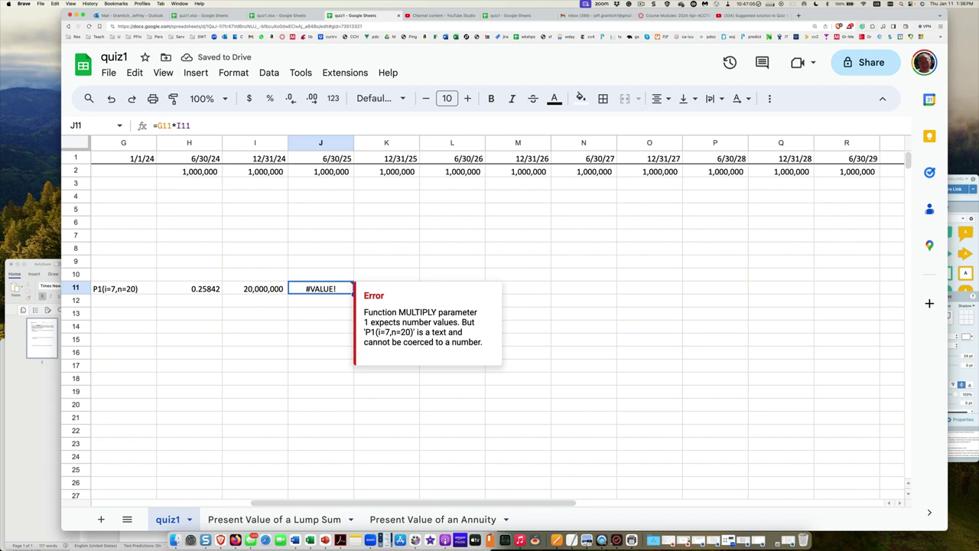
type("=")
key("Left")
key("Left")
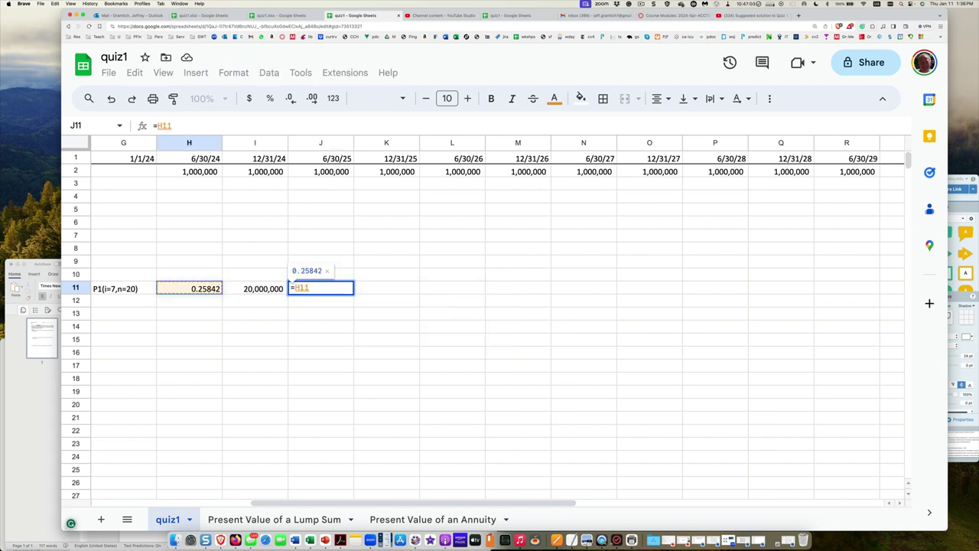
type("*")
key("Left")
key("Return")
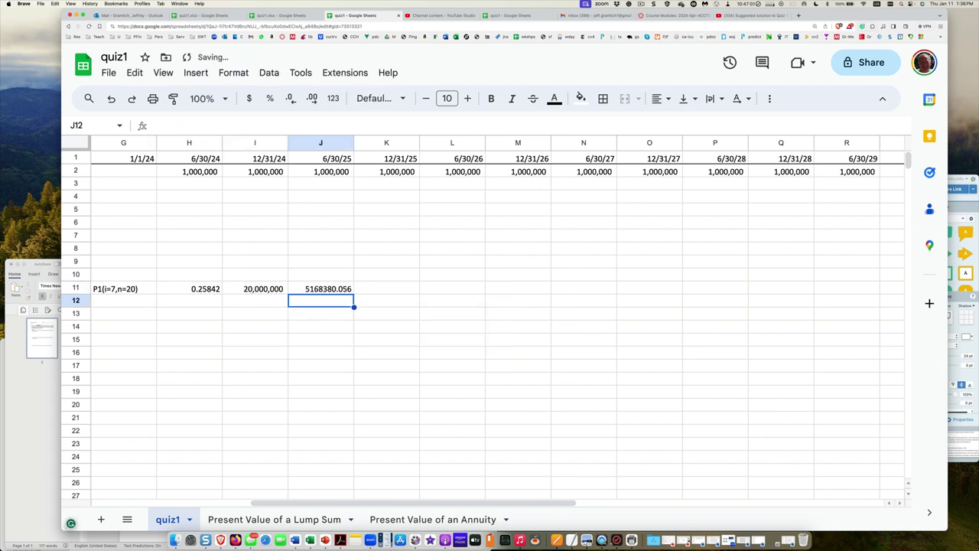
left_click(321, 288)
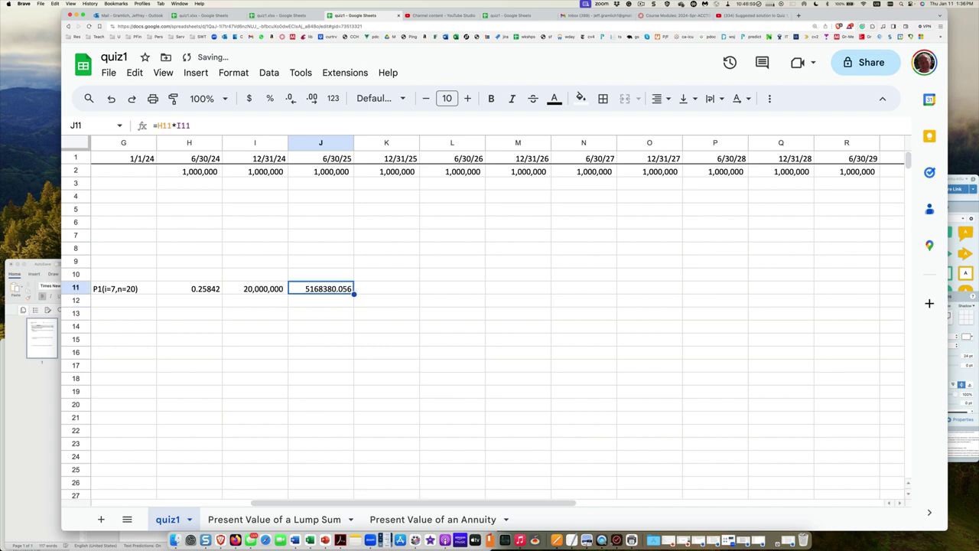
Format column J from J2 down as #,##0_);(#,##0) so J11 reads 5,168,380
left_click(322, 144)
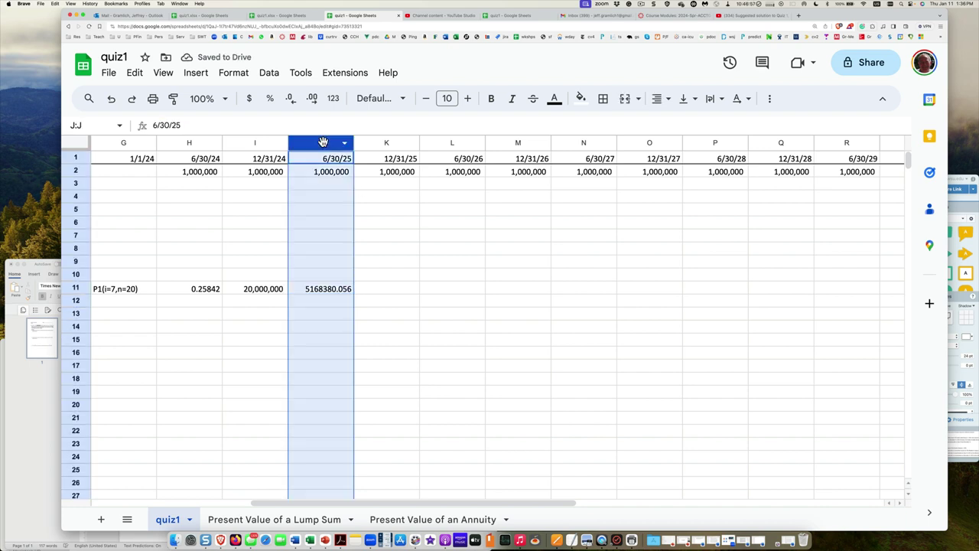
left_click(327, 172)
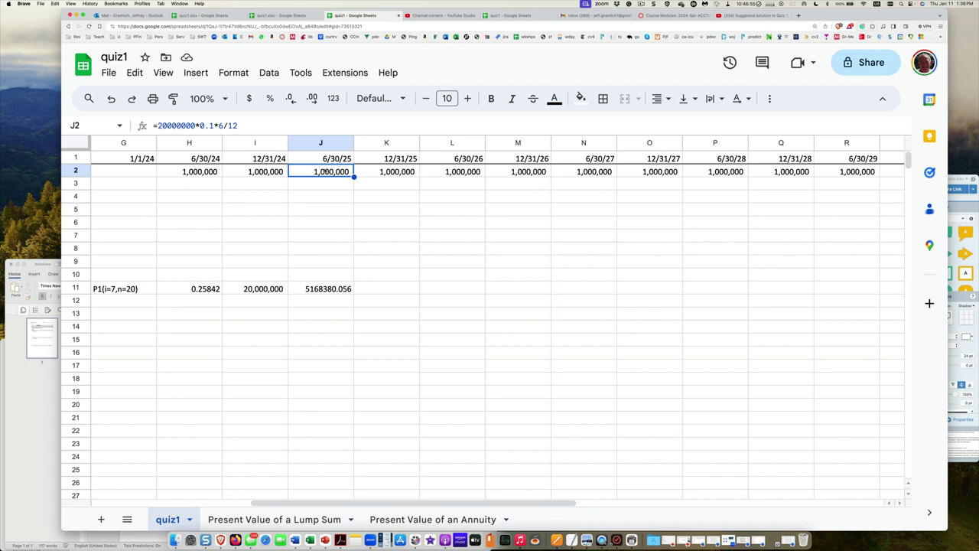
key("super+shift+Down")
key("super+shift+Down")
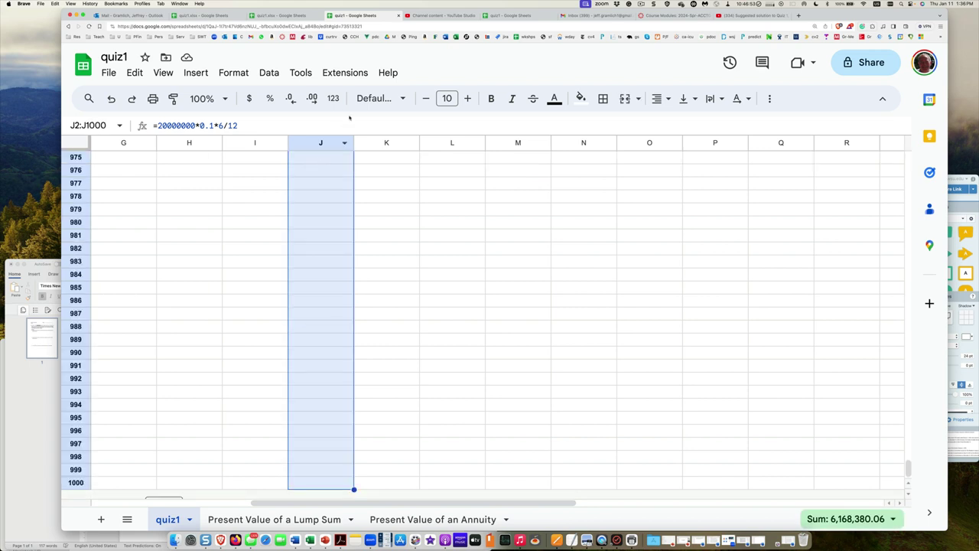
left_click(333, 100)
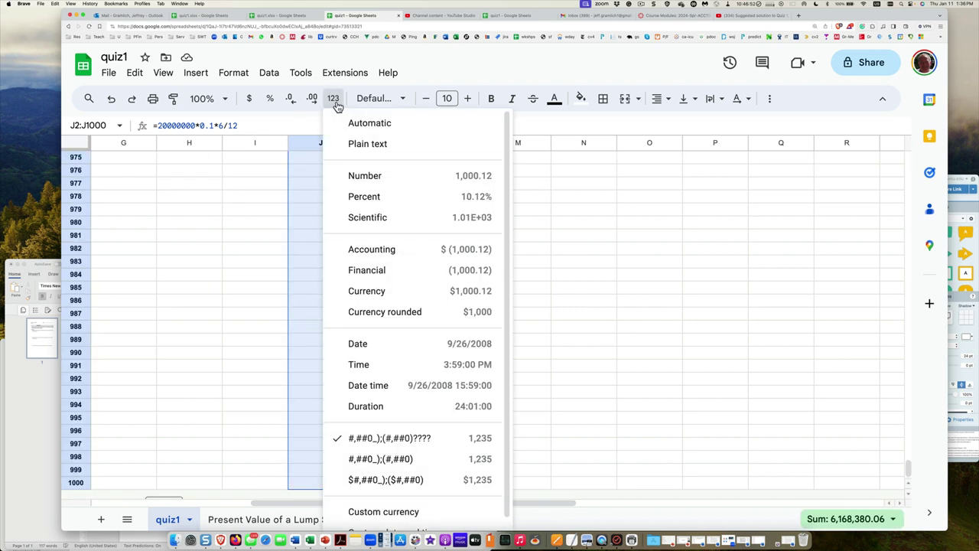
left_click(388, 441)
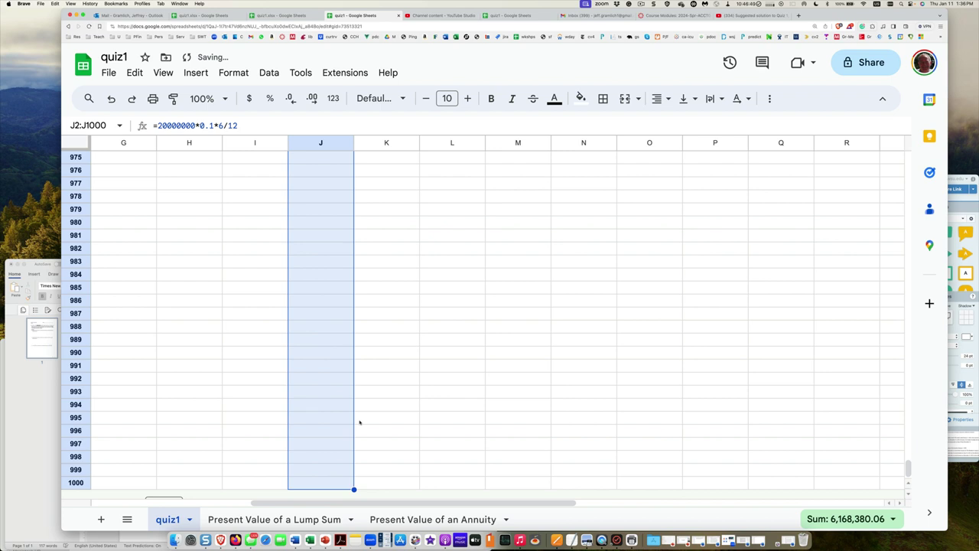
key("super+Up")
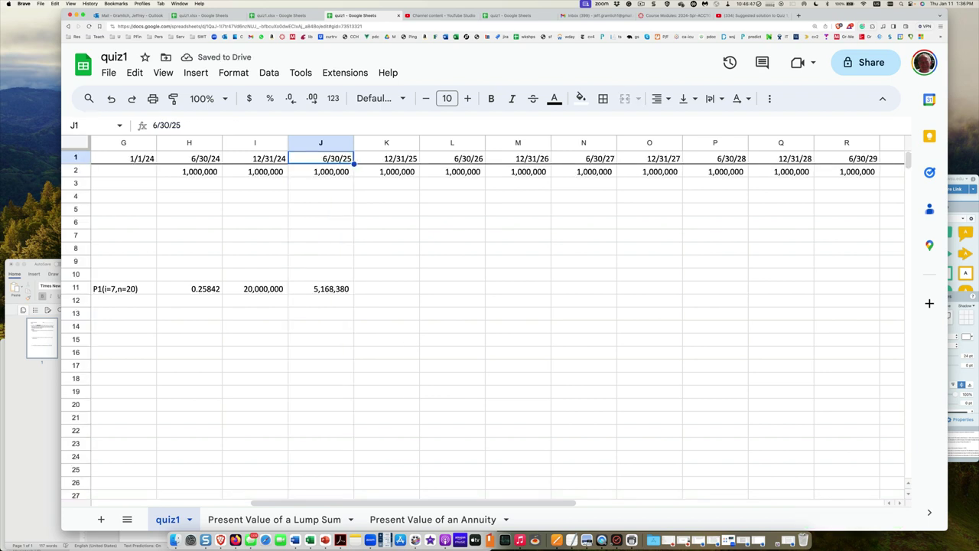
key("Down")
key("Down")
key("Down")
key("Down")
key("Down")
key("Down")
key("Down")
key("Down")
key("Down")
key("Down")
key("Down")
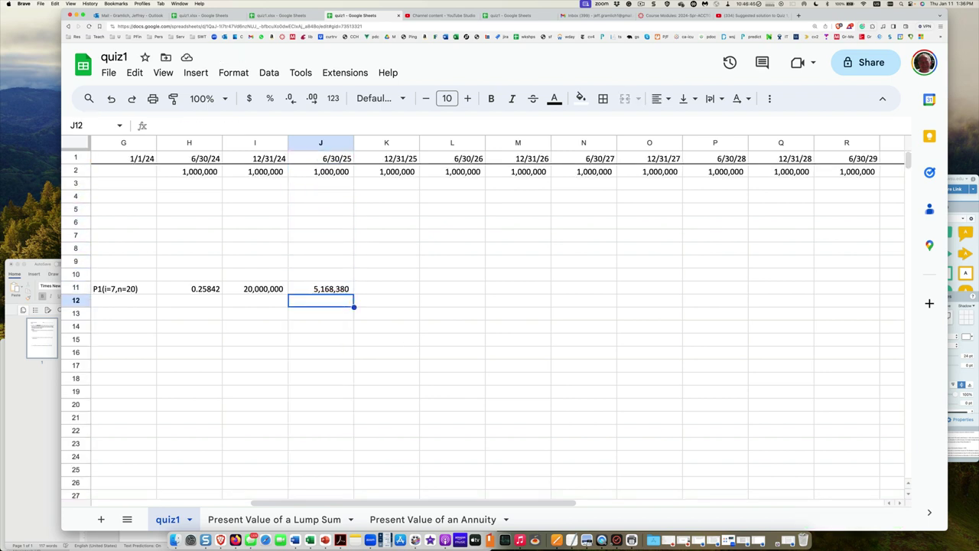
key("Left")
key("Left")
key("Left")
key("Left")
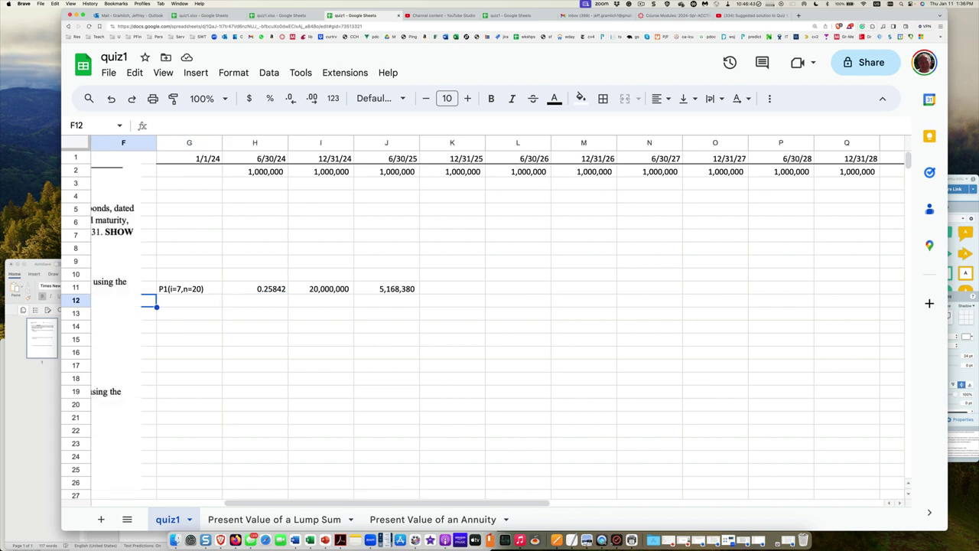
key("Right")
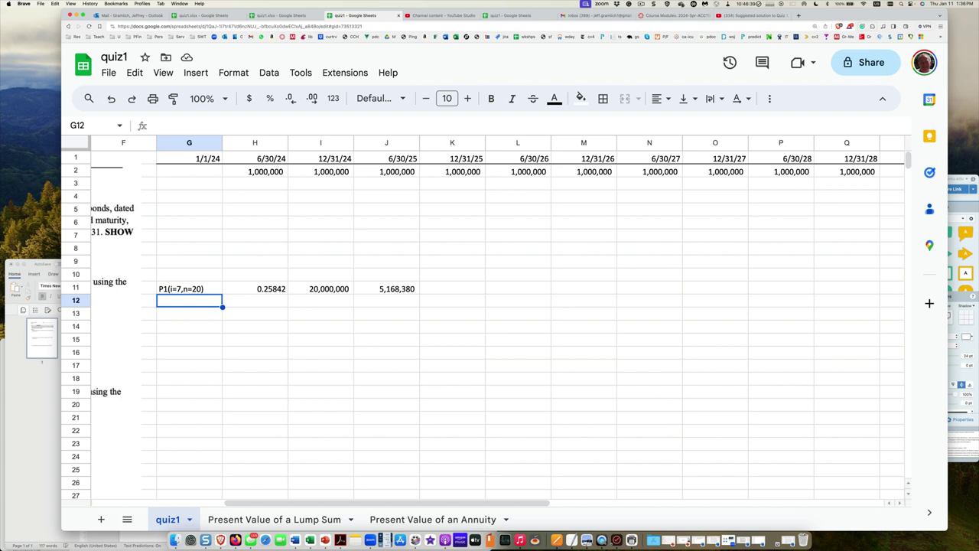
key("Down")
key("Down")
key("Down")
key("Left")
key("Left")
key("Left")
key("Left")
key("Left")
key("Left")
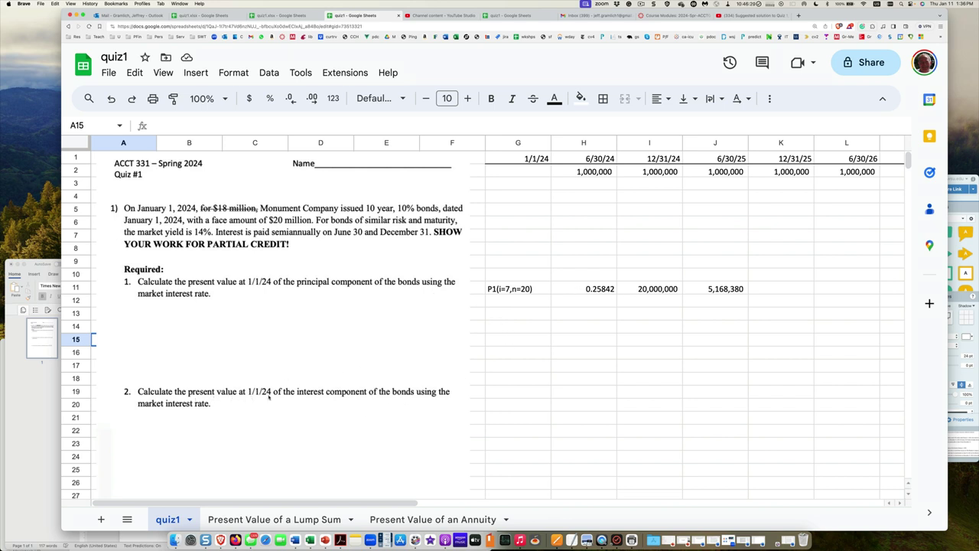
Enter the label Pa(i=7,n=20) in G19 and begin a formula in H19
left_click(515, 394)
type("P")
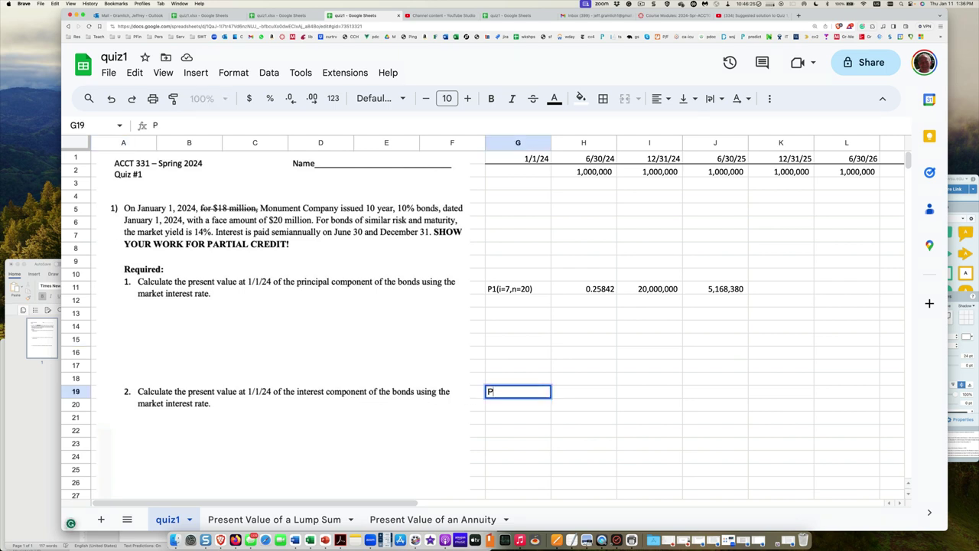
type("a(i=7,n=20)")
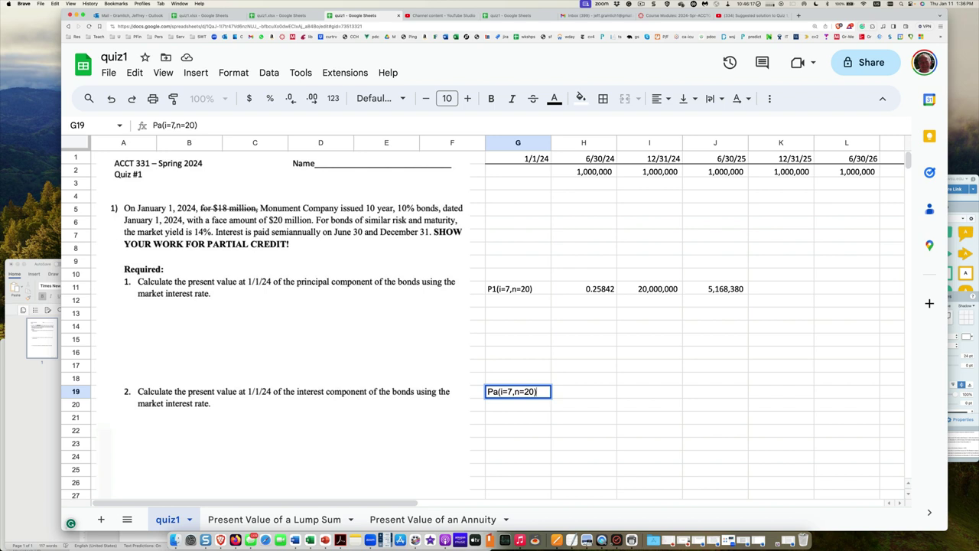
key("Tab")
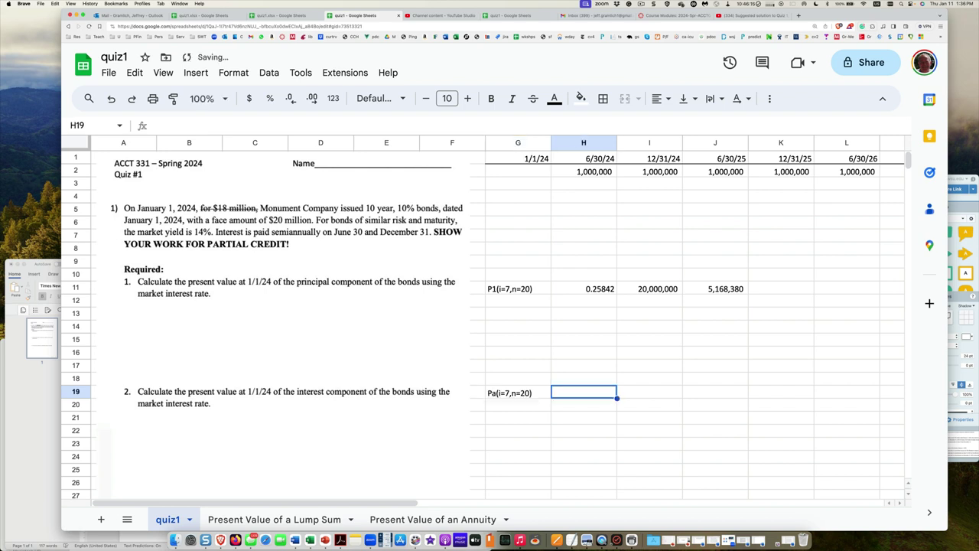
type("=")
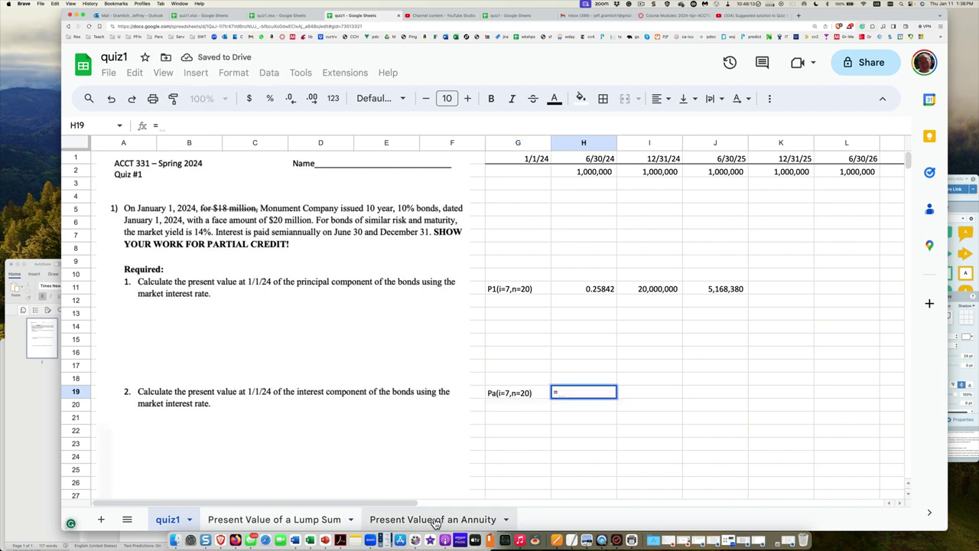
Point H19 at G23 on the Present Value of an Annuity sheet, giving 10.59401
left_click(434, 520)
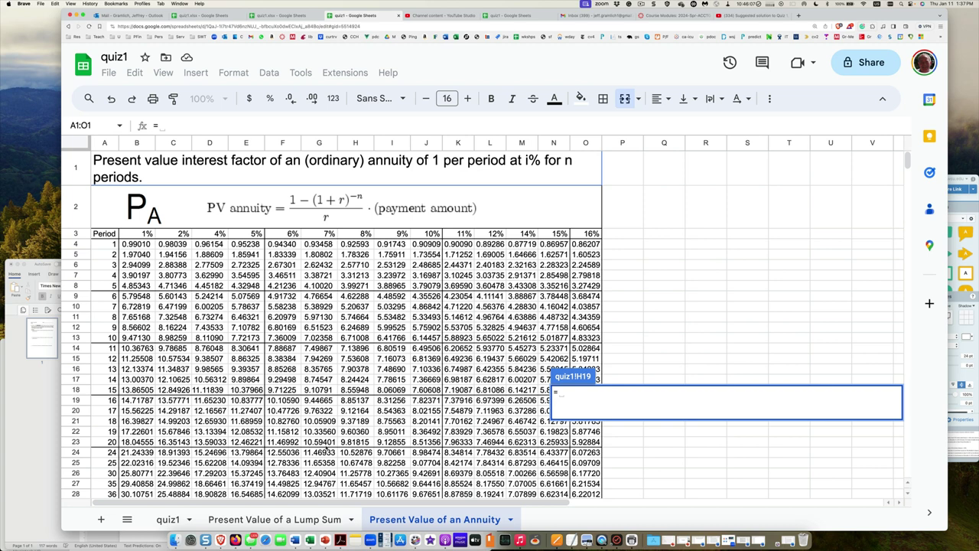
left_click(327, 444)
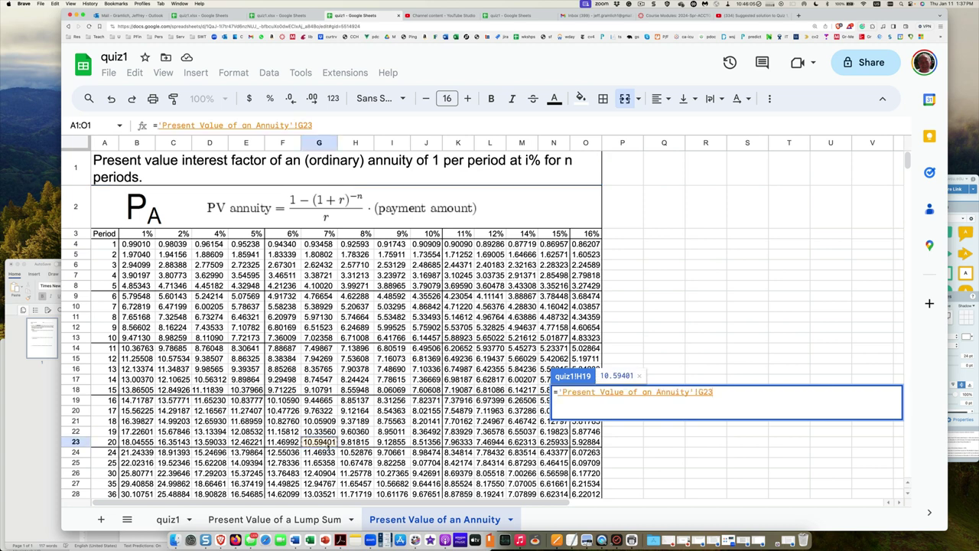
key("Return")
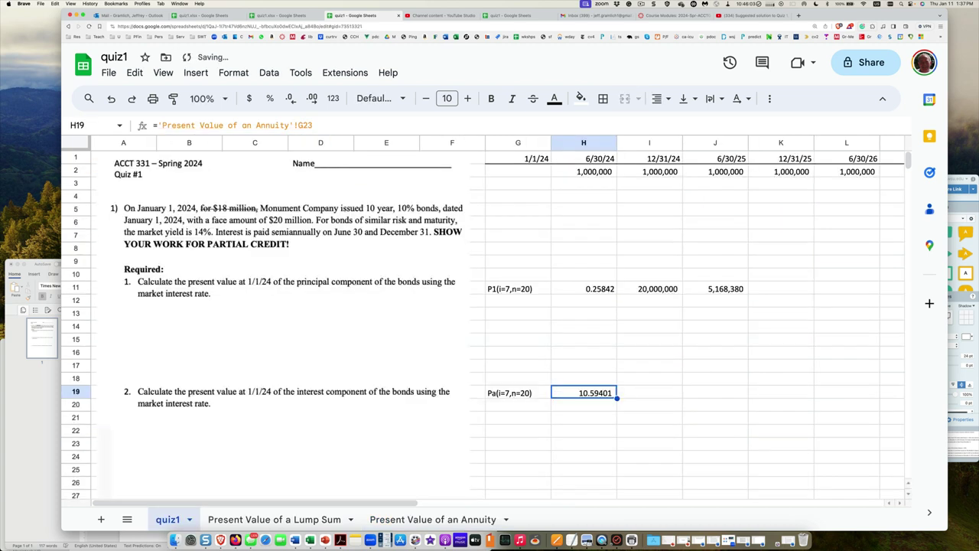
Link I19 to the 1,000,000 interest payment in H2
left_click(650, 392)
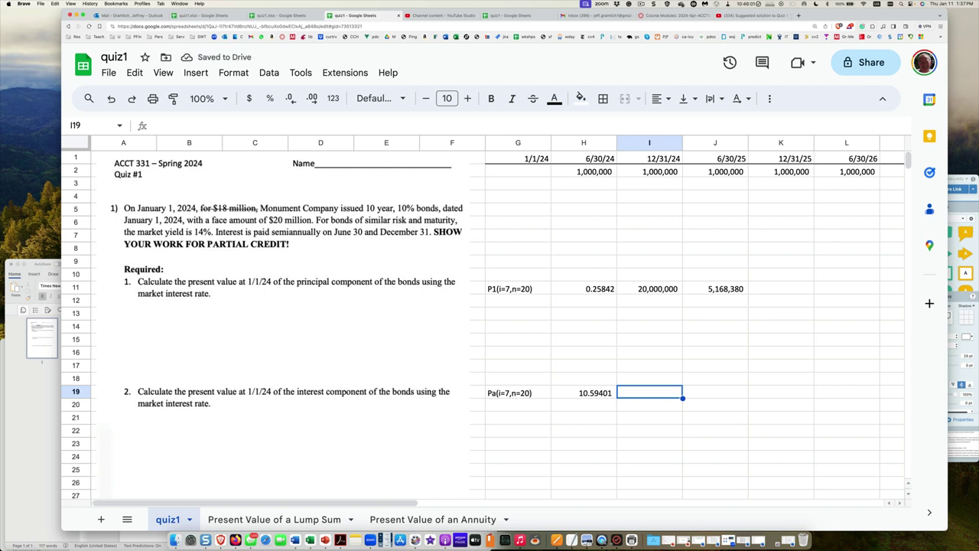
type("=")
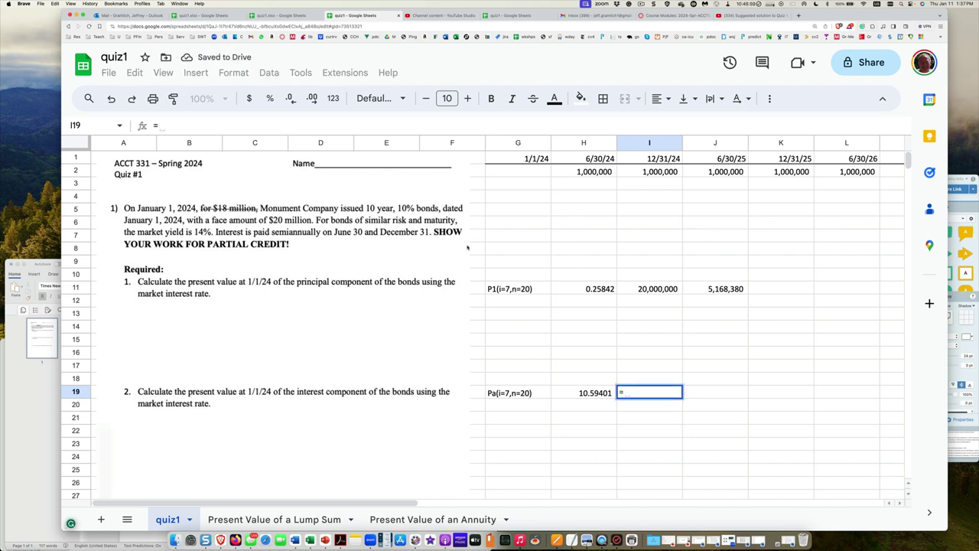
left_click(597, 175)
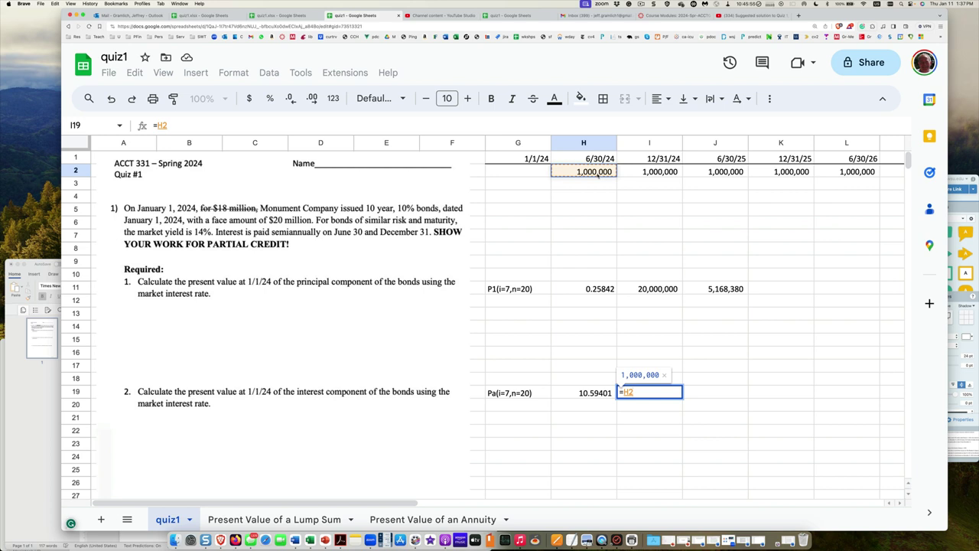
key("Return")
Enter =H19*I19 in J19 for an interest present value of 10,594,014
key("Up")
key("Right")
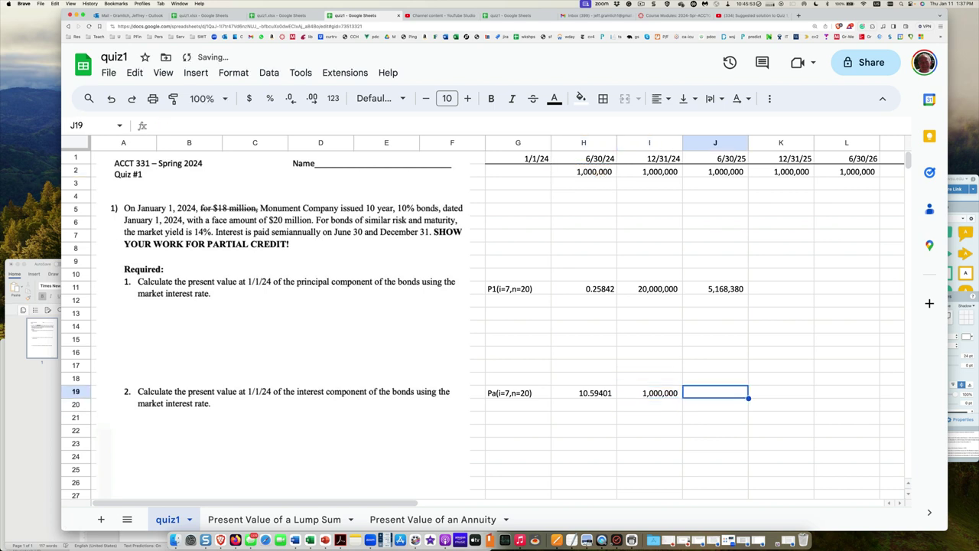
type("=")
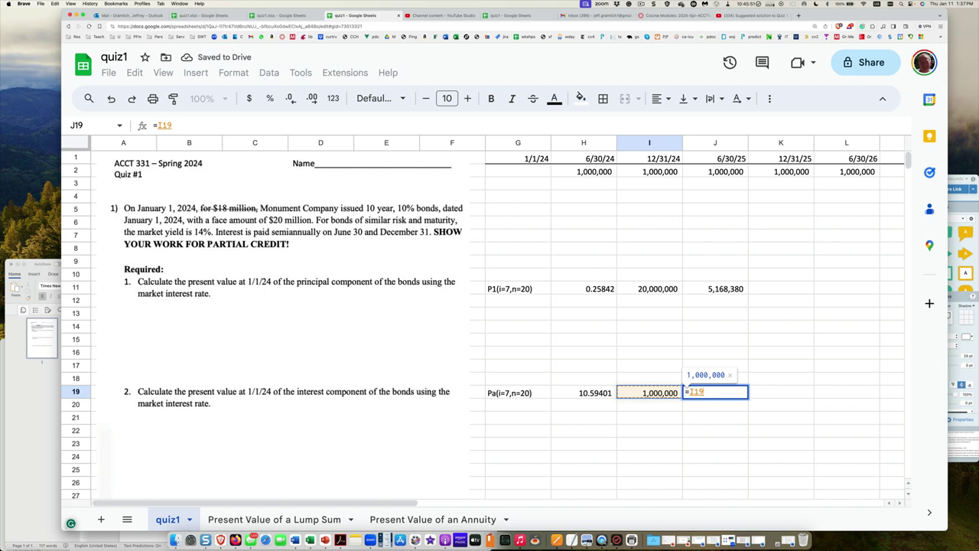
key("Left")
type("*")
key("Left")
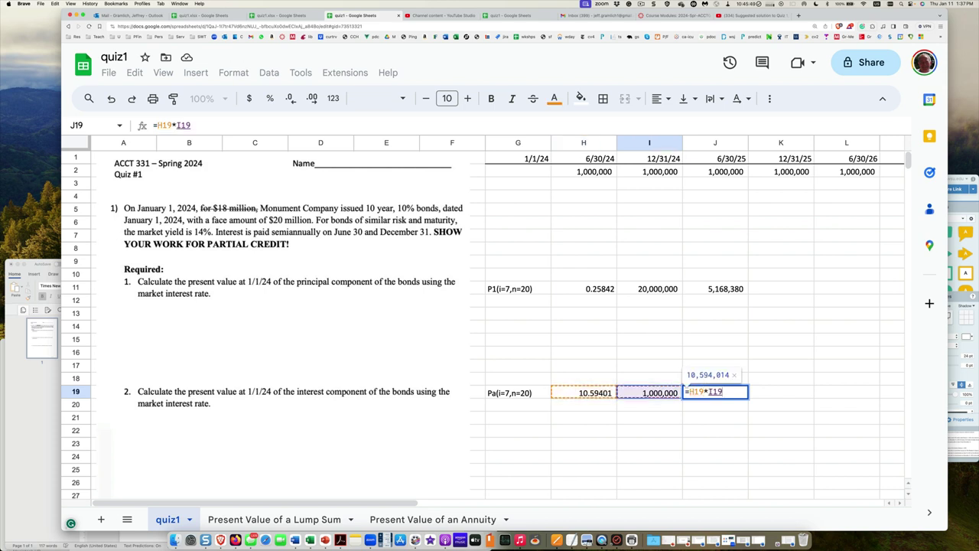
key("Return")
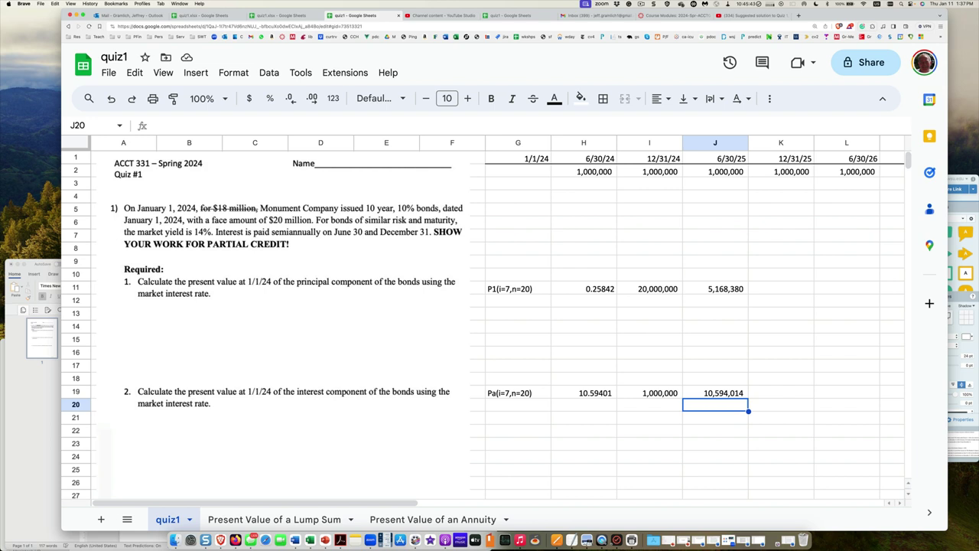
key("Down")
key("Down")
key("Down")
key("Down")
key("Down")
key("Down")
key("Down")
key("Down")
key("Down")
key("Down")
key("Down")
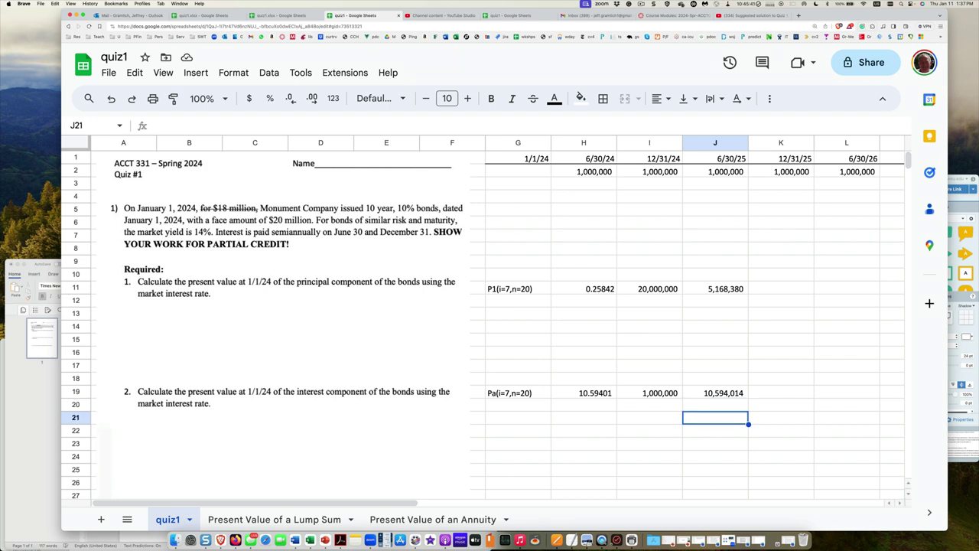
Type 'Total issuance price to yield 14% compounded' in G28
key("Down")
key("Down")
key("Down")
key("Down")
key("Up")
key("Up")
key("Up")
key("Up")
key("Up")
key("Up")
key("Up")
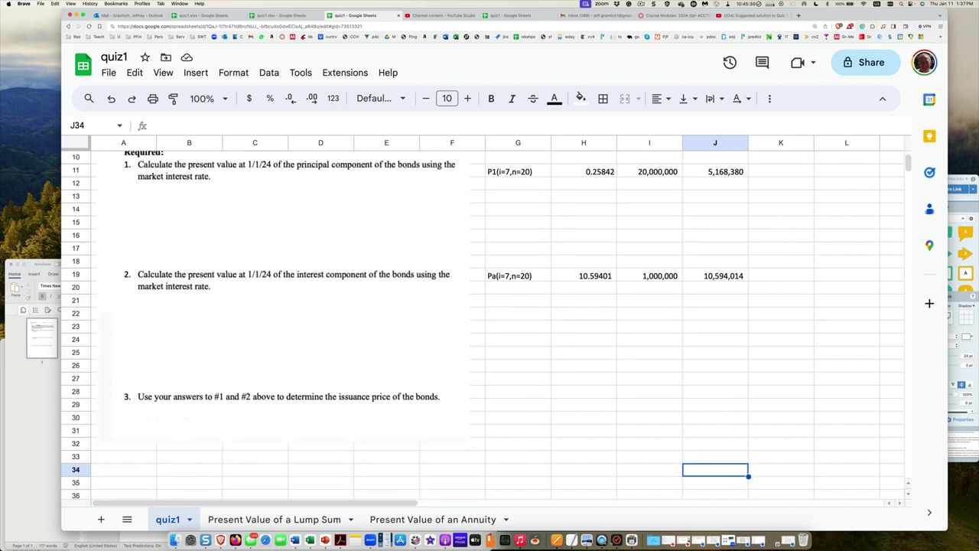
key("Left")
key("Left")
key("Left")
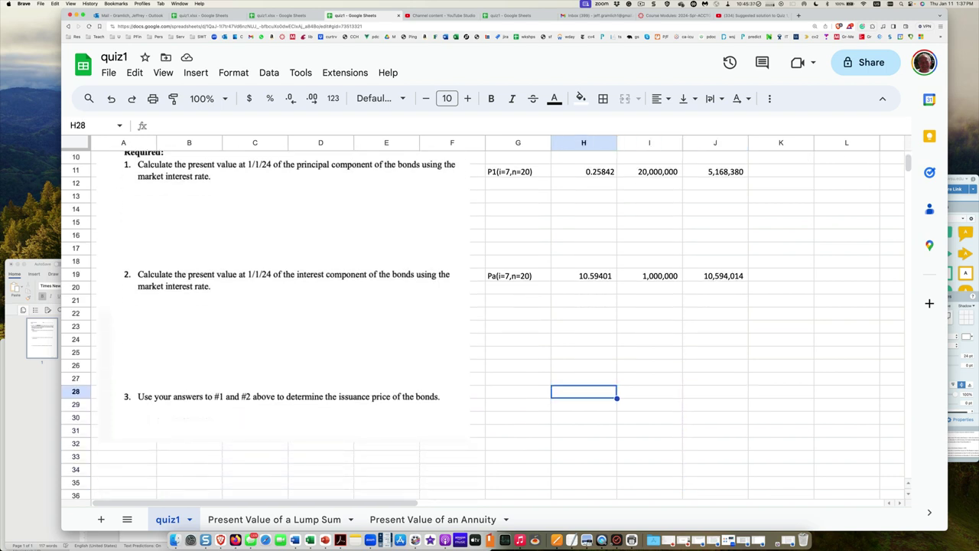
type("Total ")
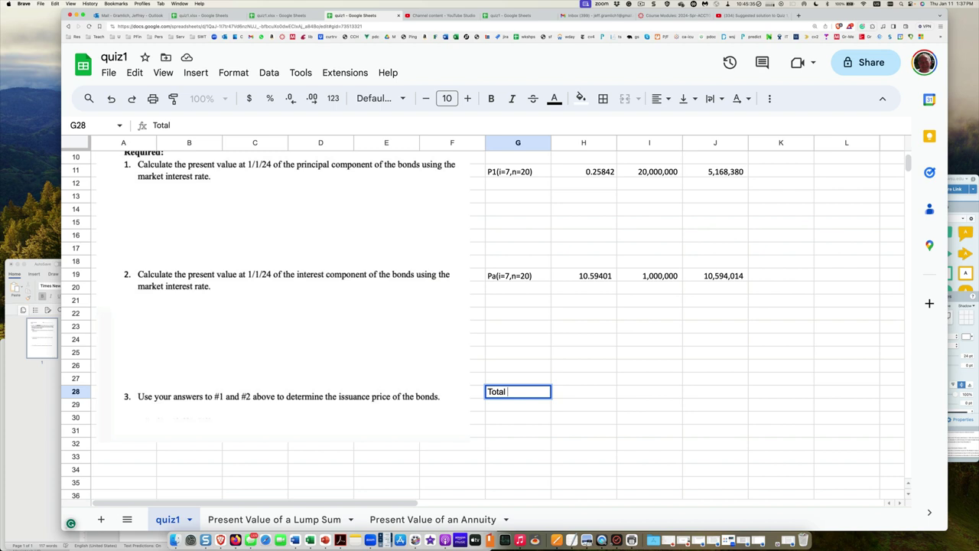
type("issuance pric")
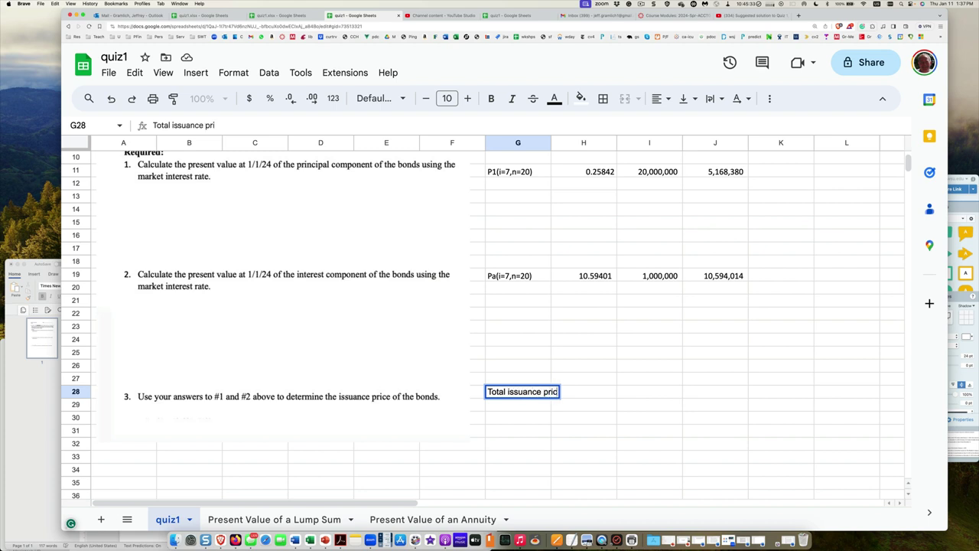
type("e at 14%")
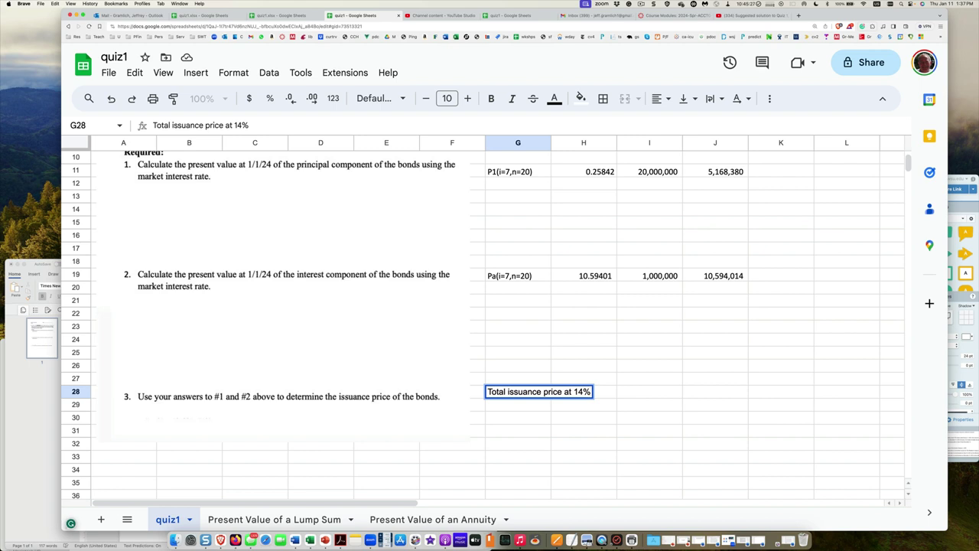
key("BackSpace")
key("BackSpace")
key("BackSpace")
key("BackSpace")
key("BackSpace")
key("BackSpace")
type("to")
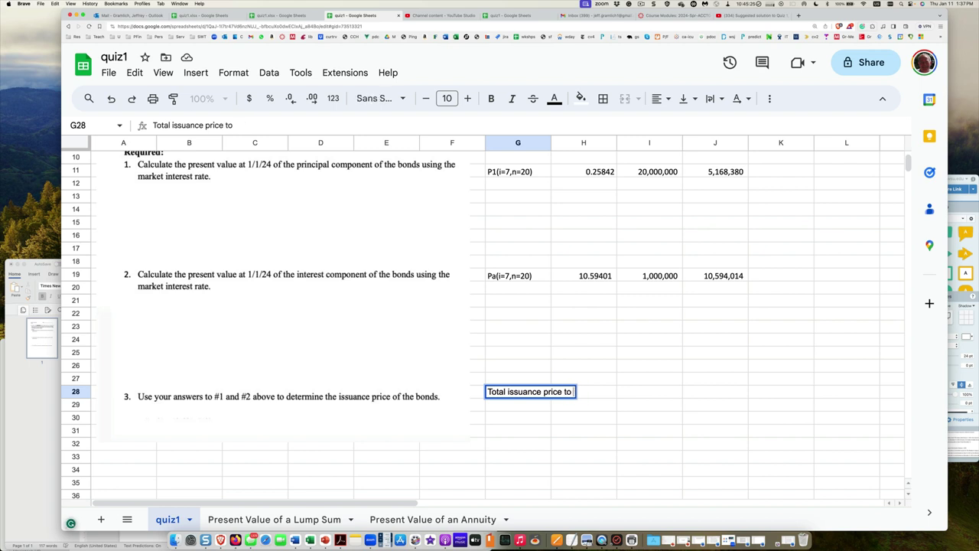
type(" yield 14")
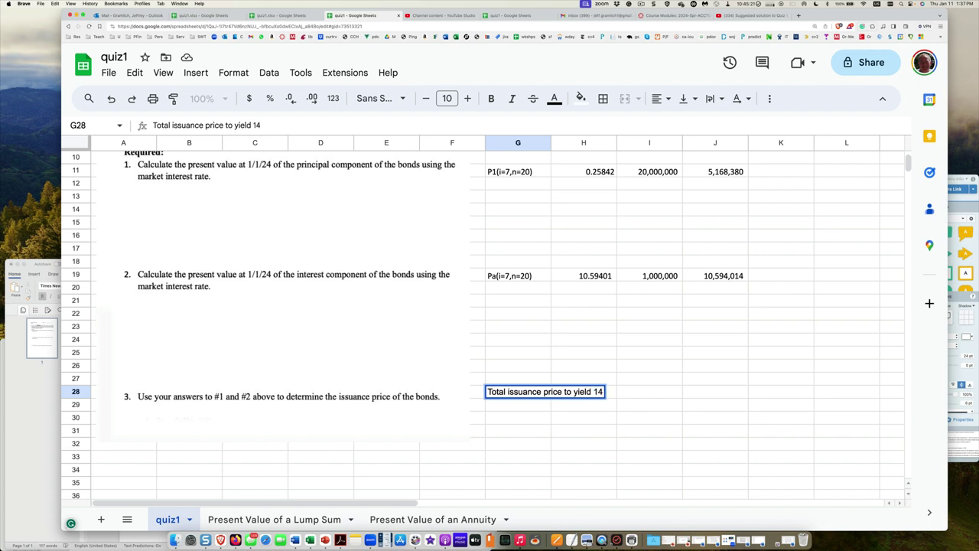
type("% compo")
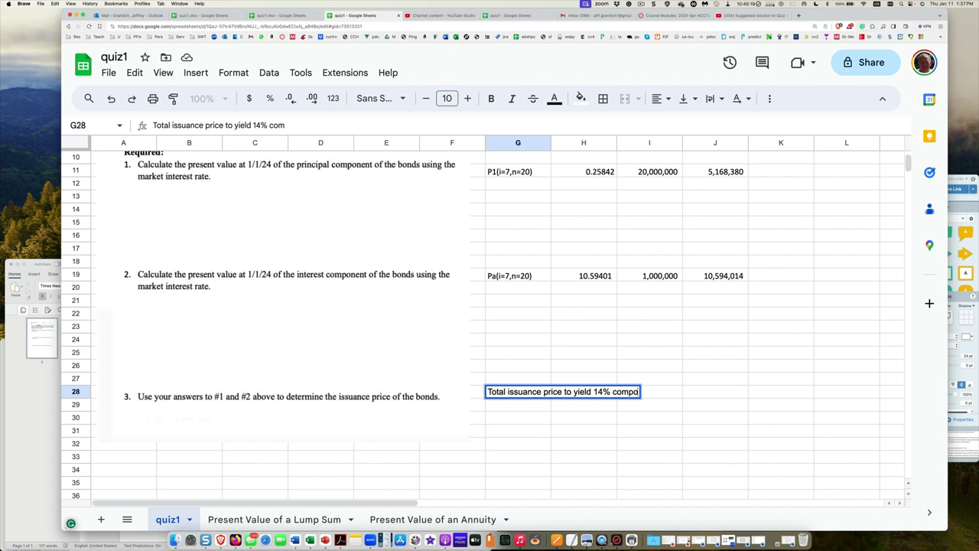
type("unded")
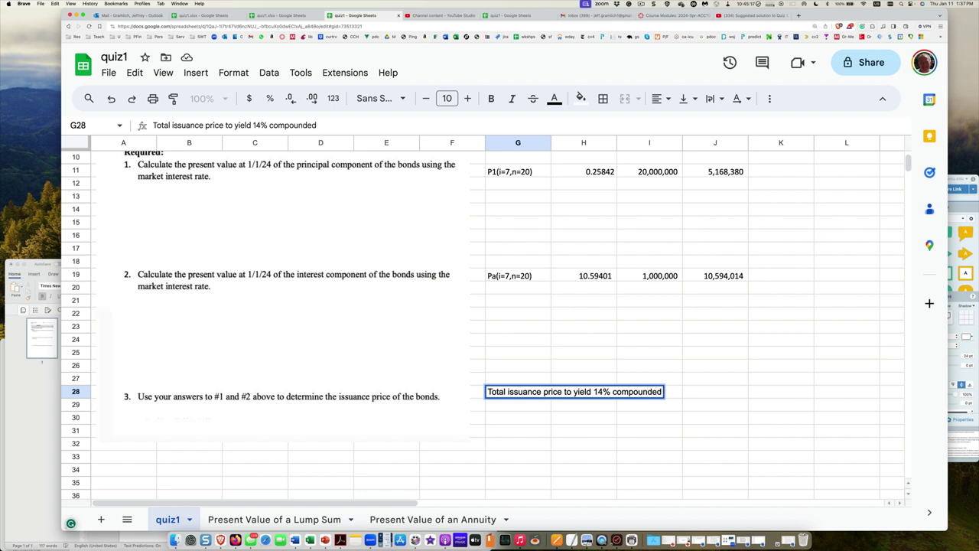
key("Return")
Continue the label with 'semi-annually over 10 years' in G29
type("se")
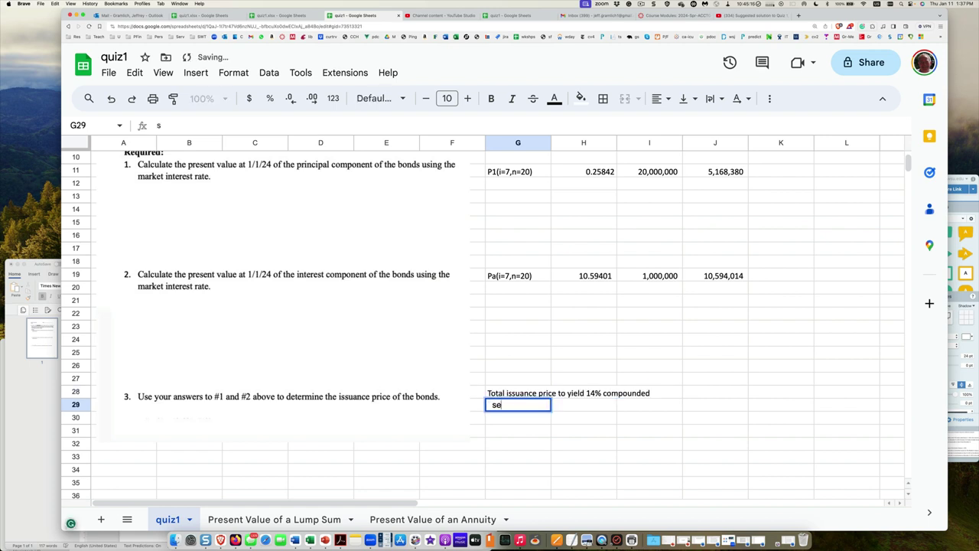
type("mi-an")
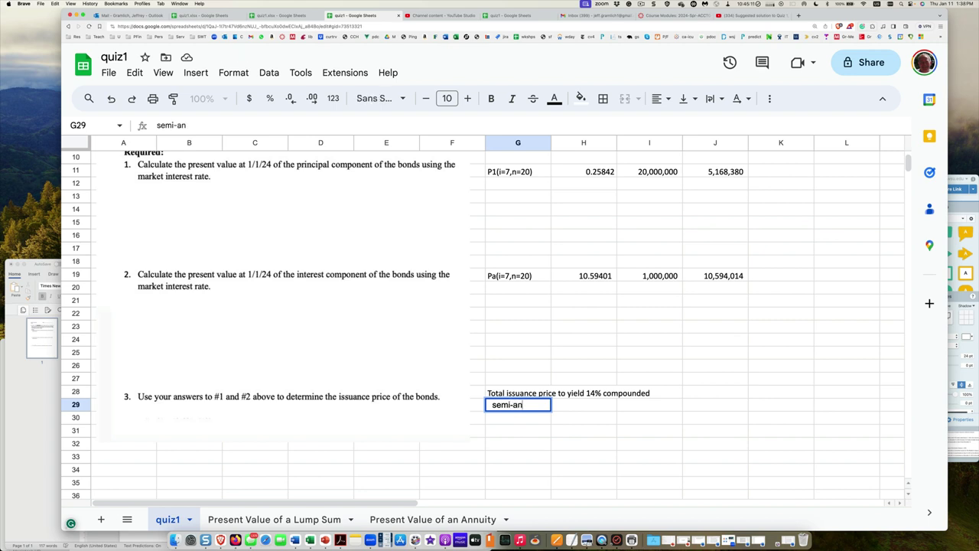
type("nually over")
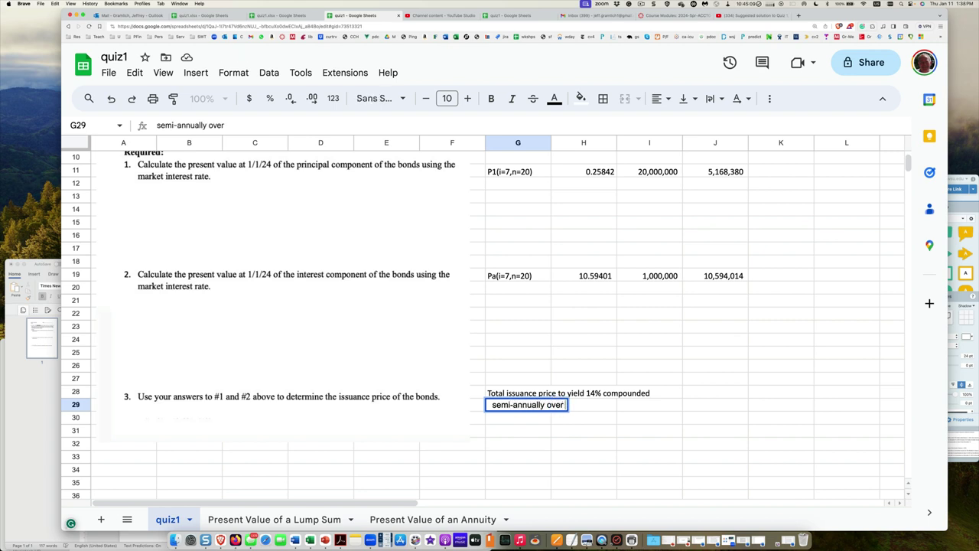
type(" 10 years")
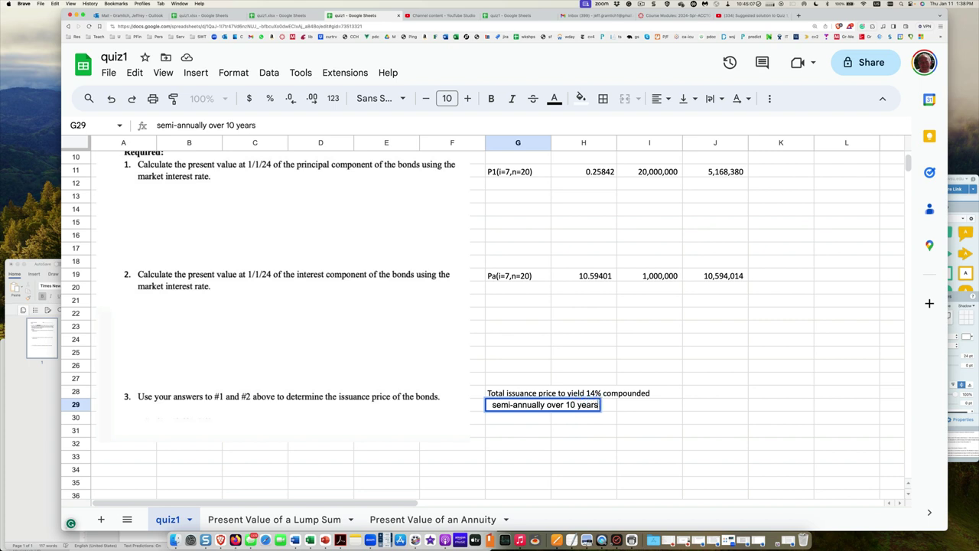
key("Tab")
key("Tab")
key("Tab")
Enter =J11+J19 in J29 for a total issuance price of 15,762,394
type("=")
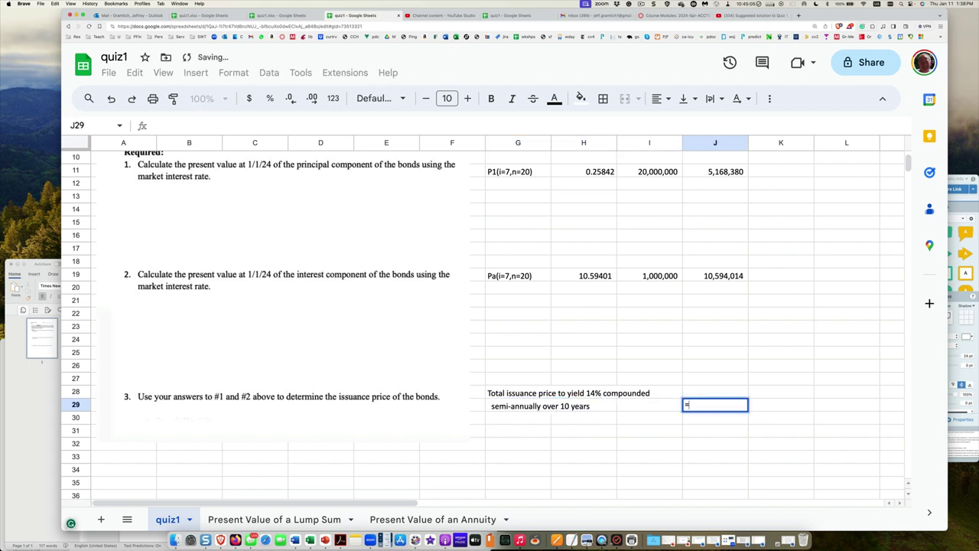
key("Up")
key("Up")
key("Up")
key("Up")
key("Up")
key("Up")
key("Up")
key("Up")
key("Up")
key("Up")
key("Up")
key("Up")
key("Up")
key("Up")
key("Up")
key("Up")
key("Up")
key("Up")
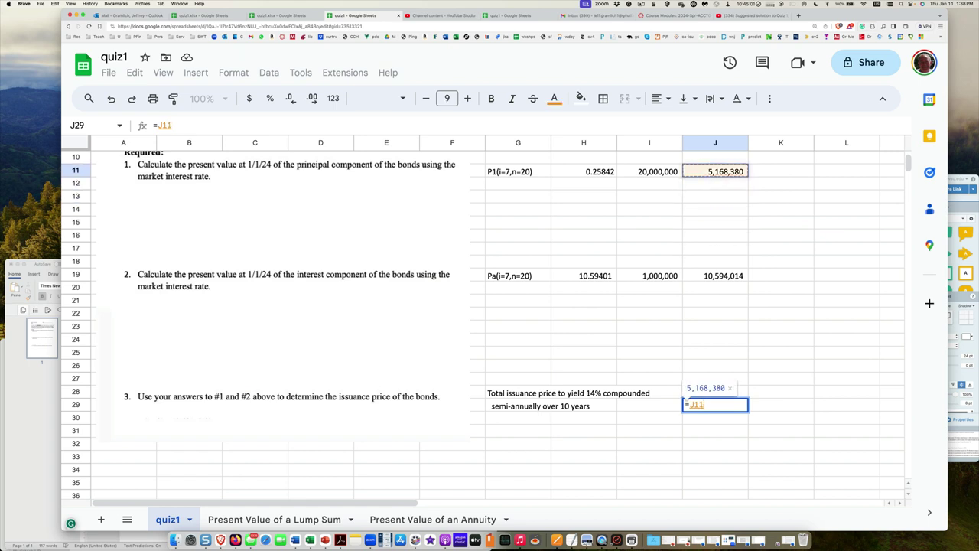
type("+")
key("Up")
key("Up")
key("Up")
key("Up")
key("Up")
key("Up")
key("Up")
key("Up")
key("Up")
key("Up")
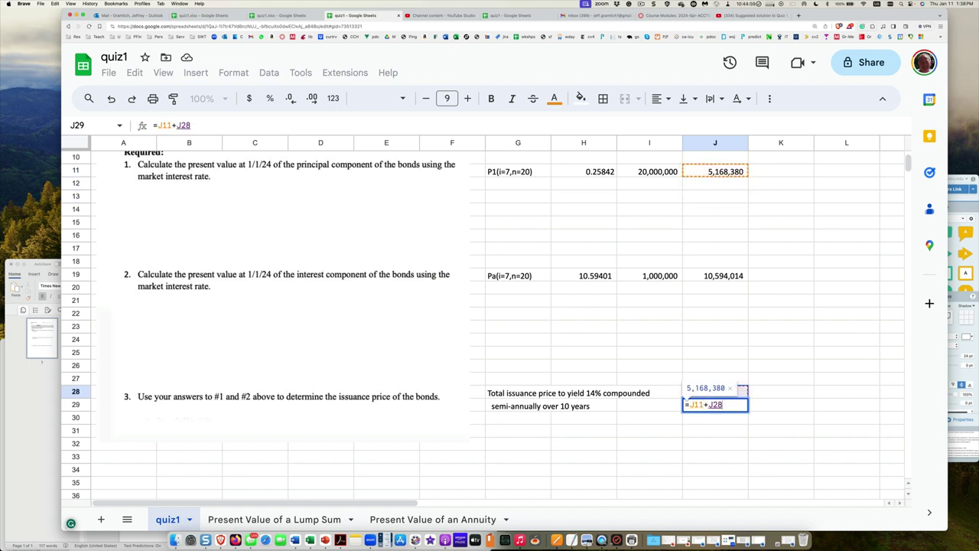
key("Down")
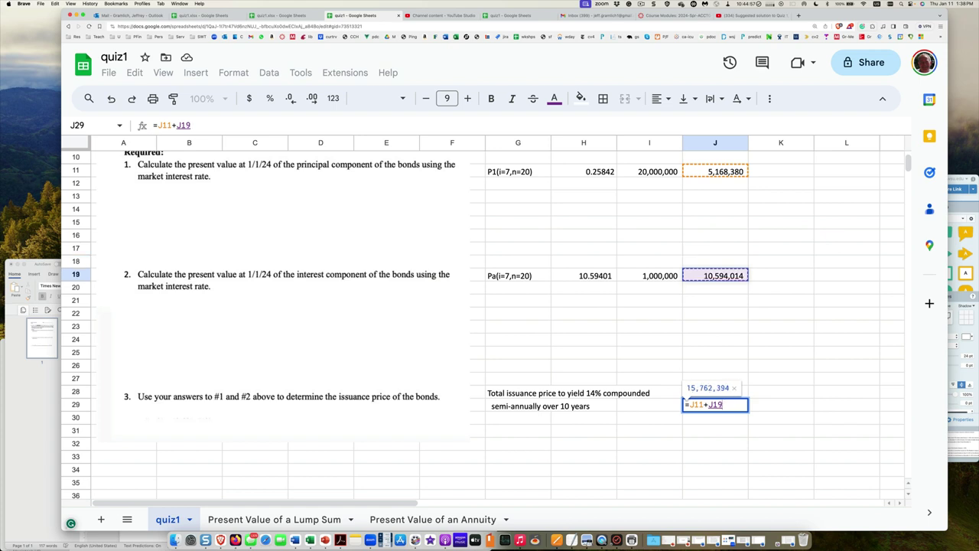
key("Return")
left_click(716, 405)
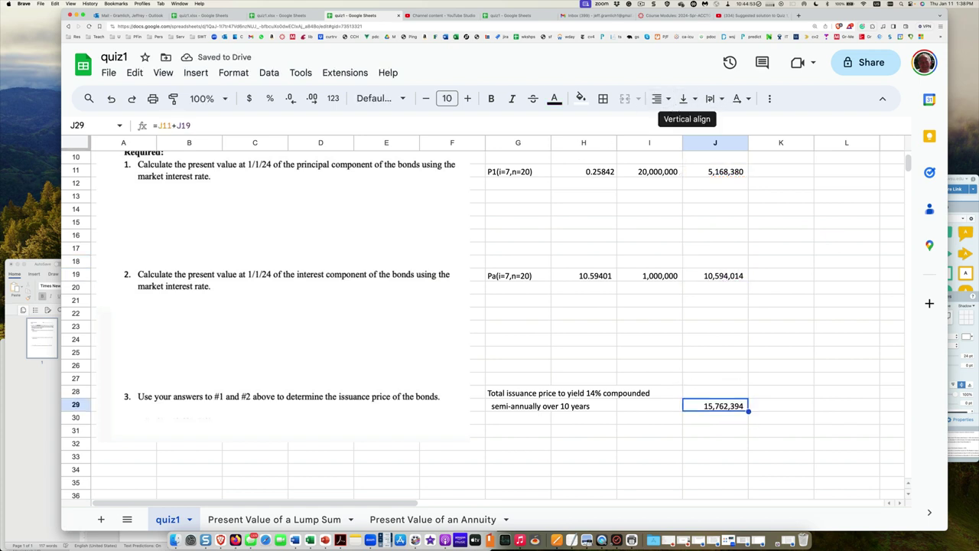
Add a top border to the J29 total
left_click(604, 101)
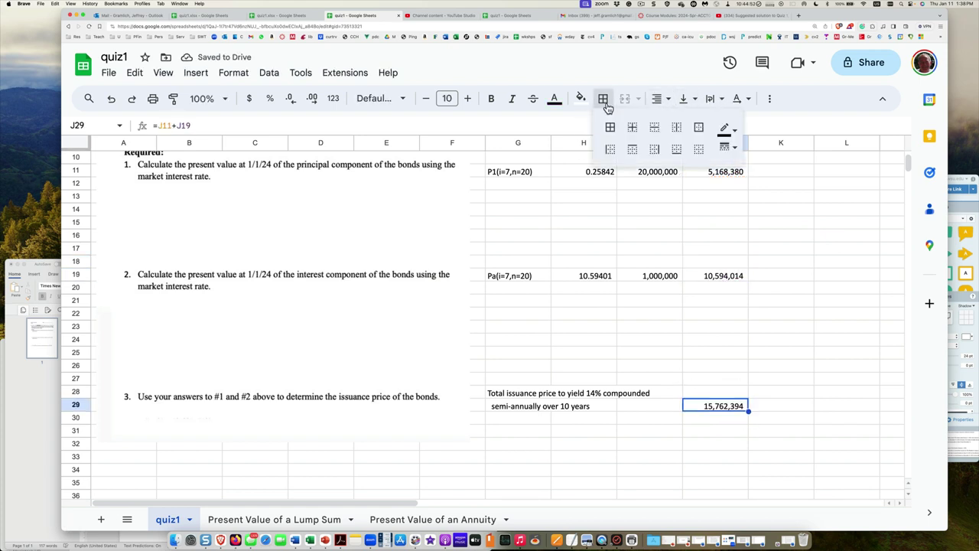
left_click(632, 148)
left_click(695, 367)
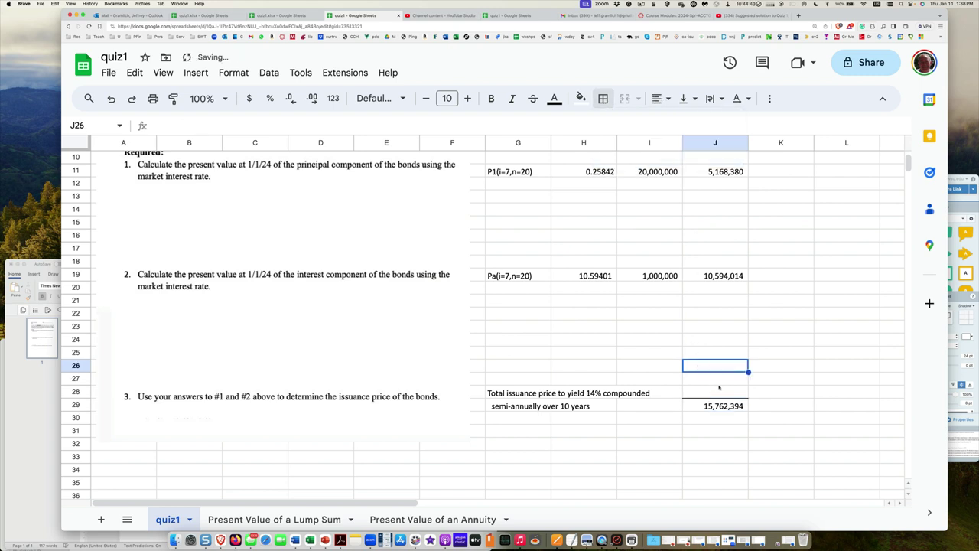
left_click(727, 408)
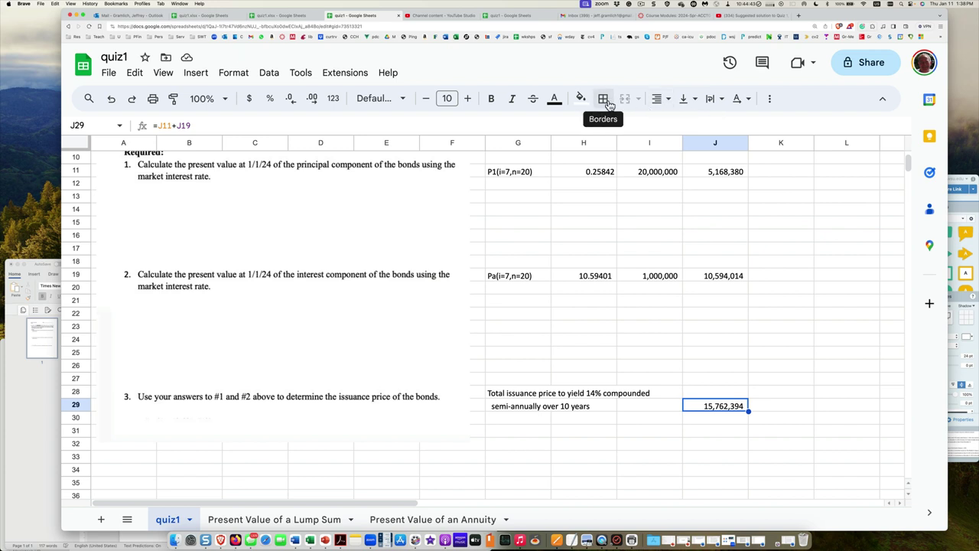
Switch the border style to double line and add a bottom border to J29
left_click(609, 104)
left_click(727, 146)
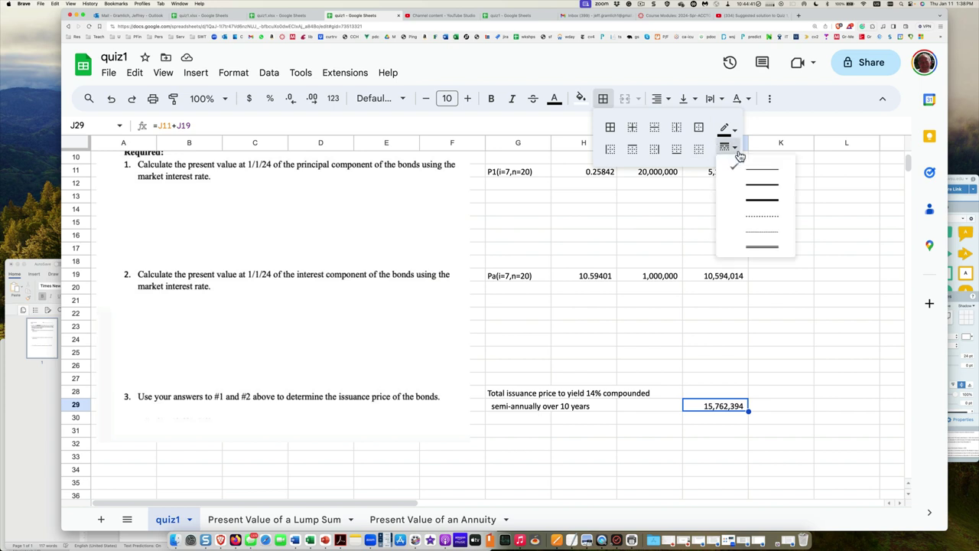
left_click(762, 246)
left_click(766, 314)
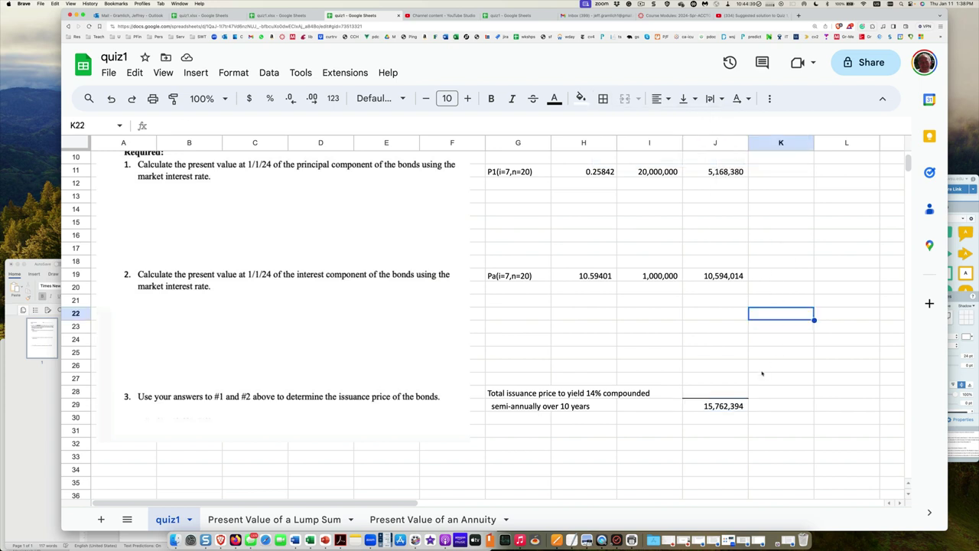
left_click(716, 407)
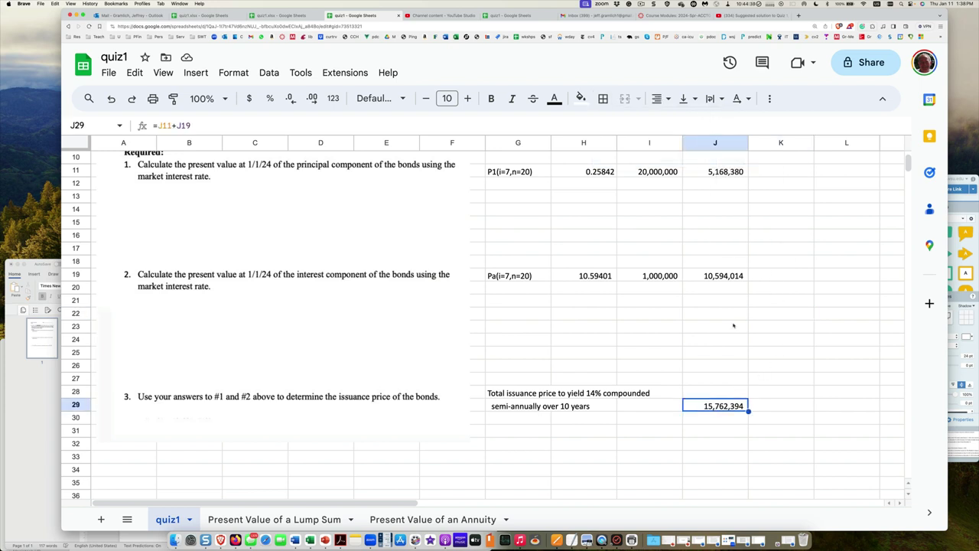
left_click(602, 103)
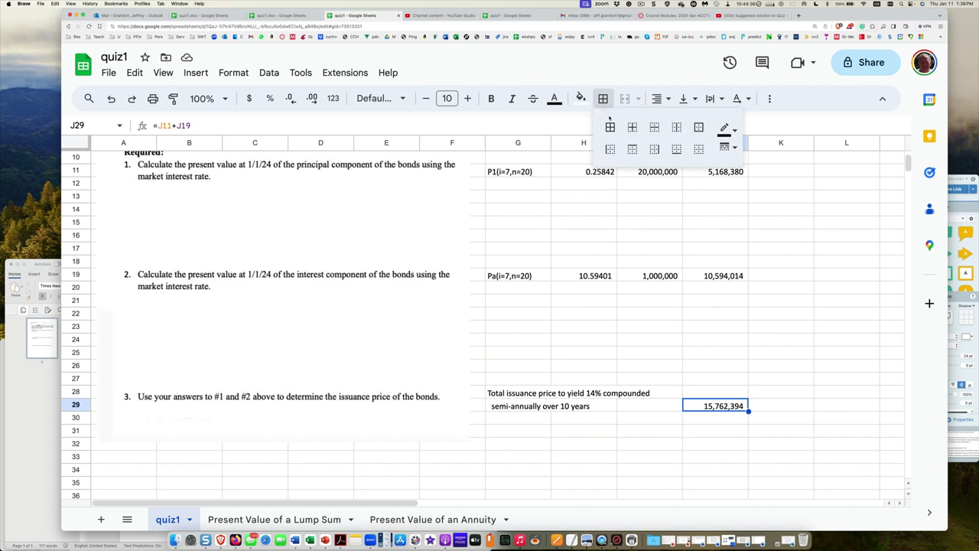
left_click(676, 149)
left_click(774, 280)
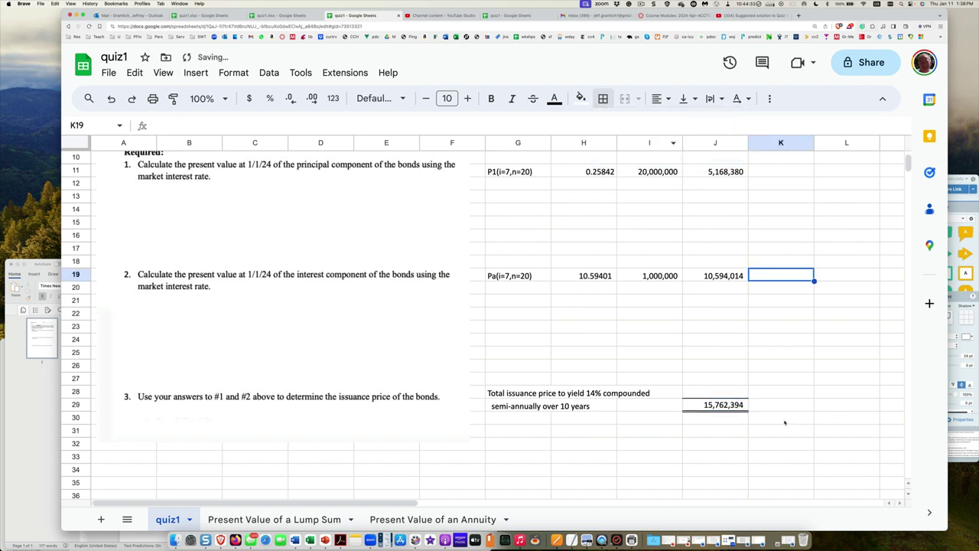